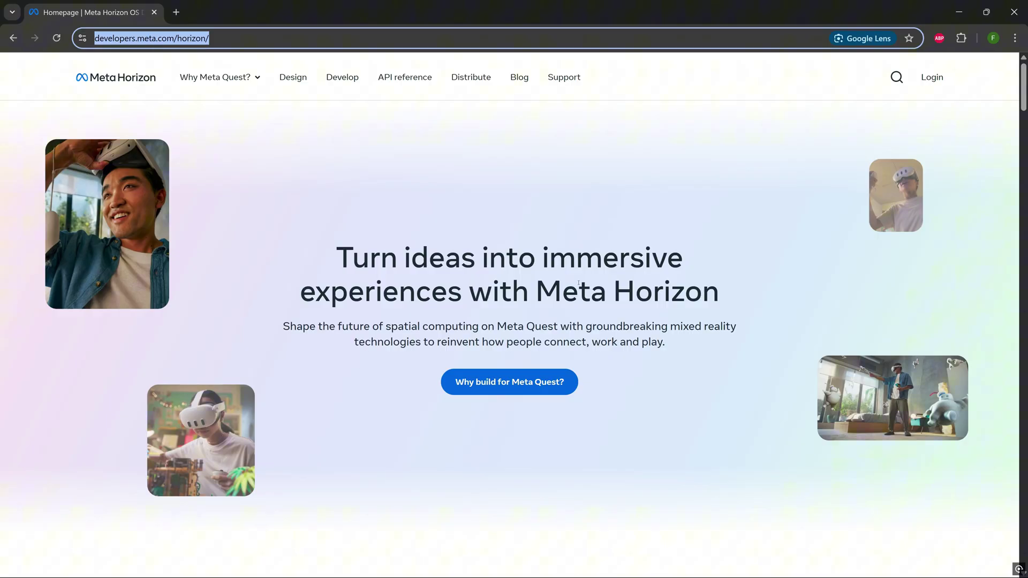
Step: Log into the existing Meta account to reach the developer account verification step
left_click(932, 79)
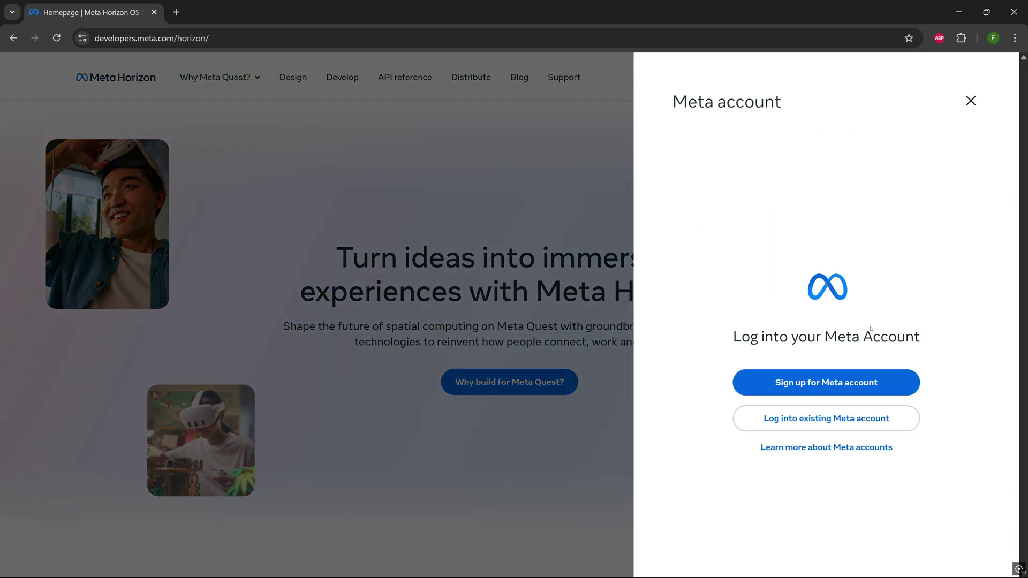
left_click(810, 426)
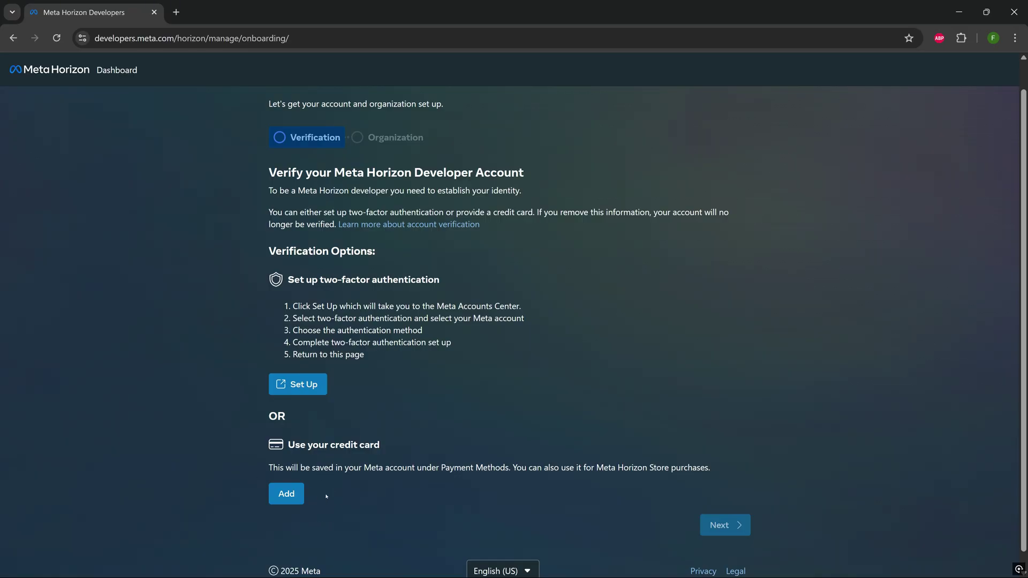
Step: Submit the organization's legal name with responsibilities acknowledged, then agree to and submit the developer NDA
left_click(729, 525)
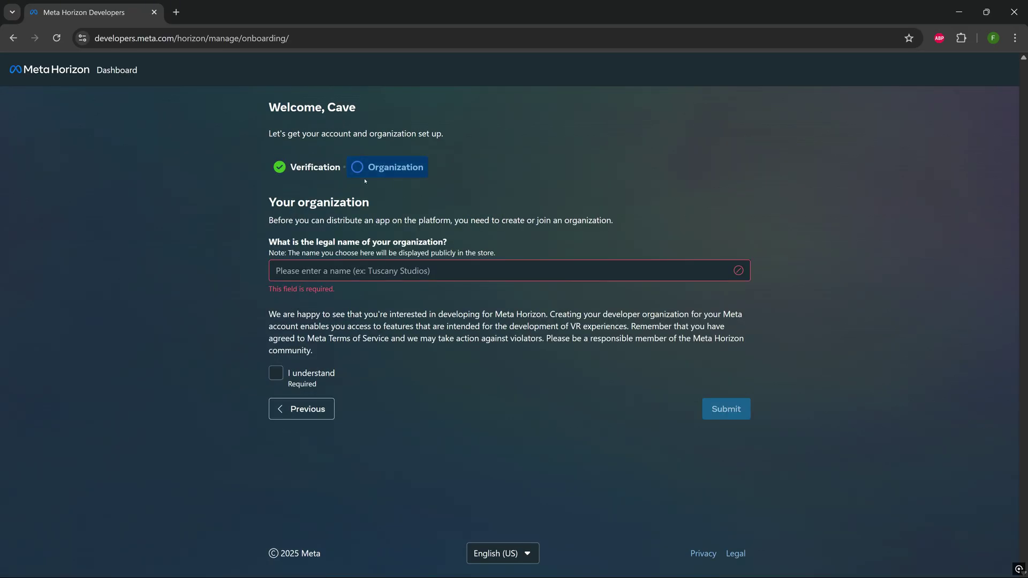
left_click(289, 274)
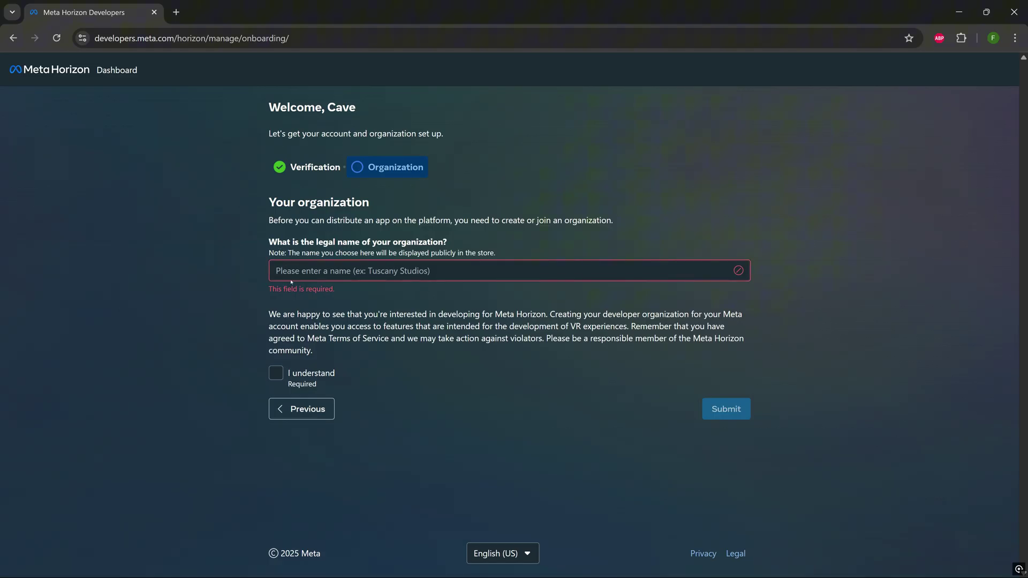
type("TheUltr")
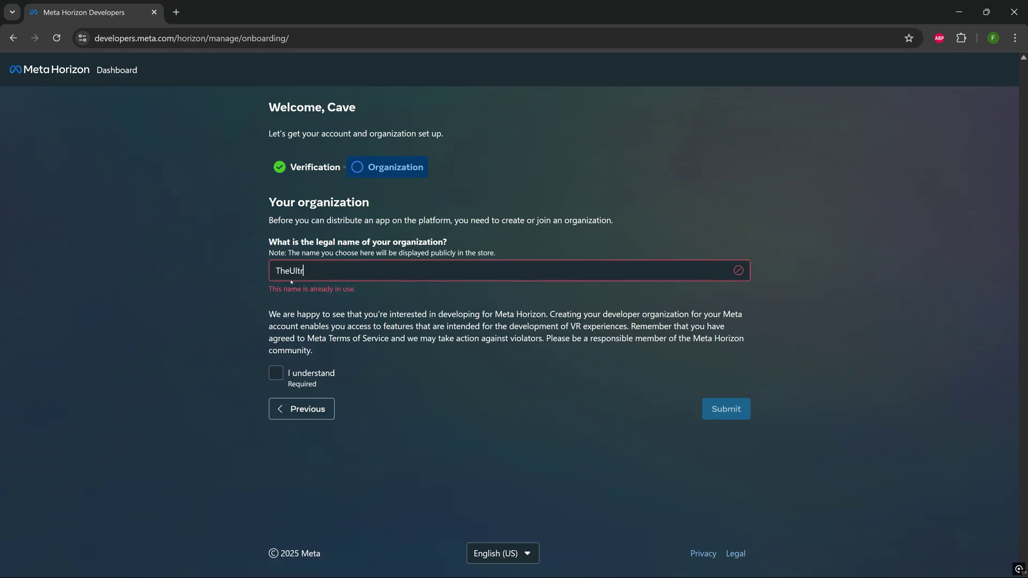
type("aGra")
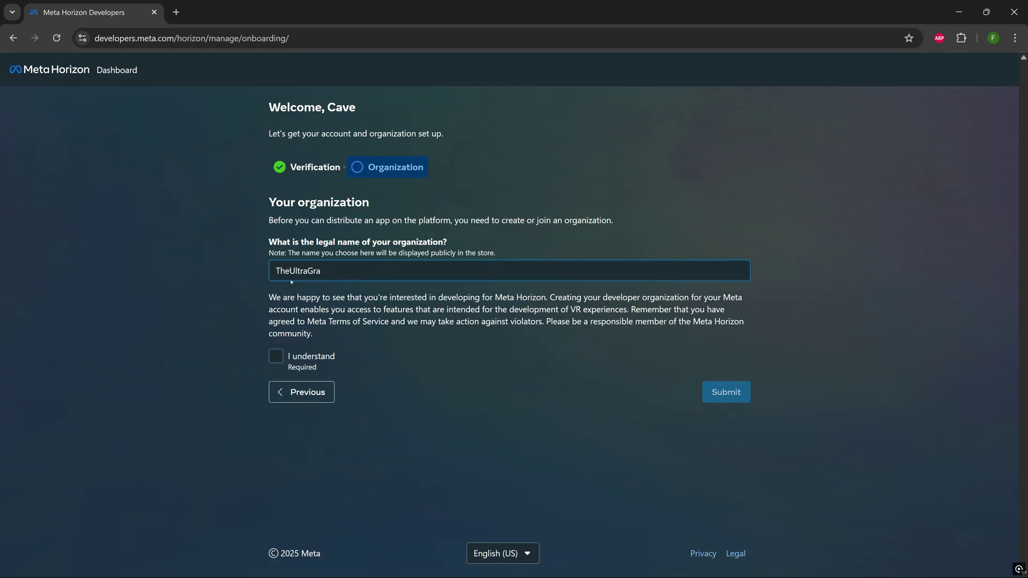
type("phicsGuy")
left_click(282, 358)
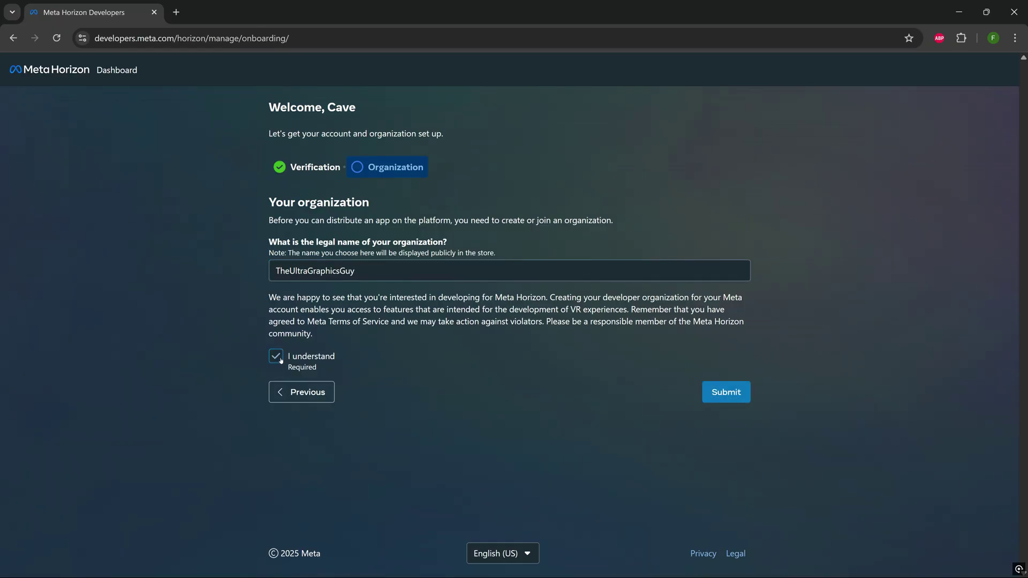
left_click(737, 394)
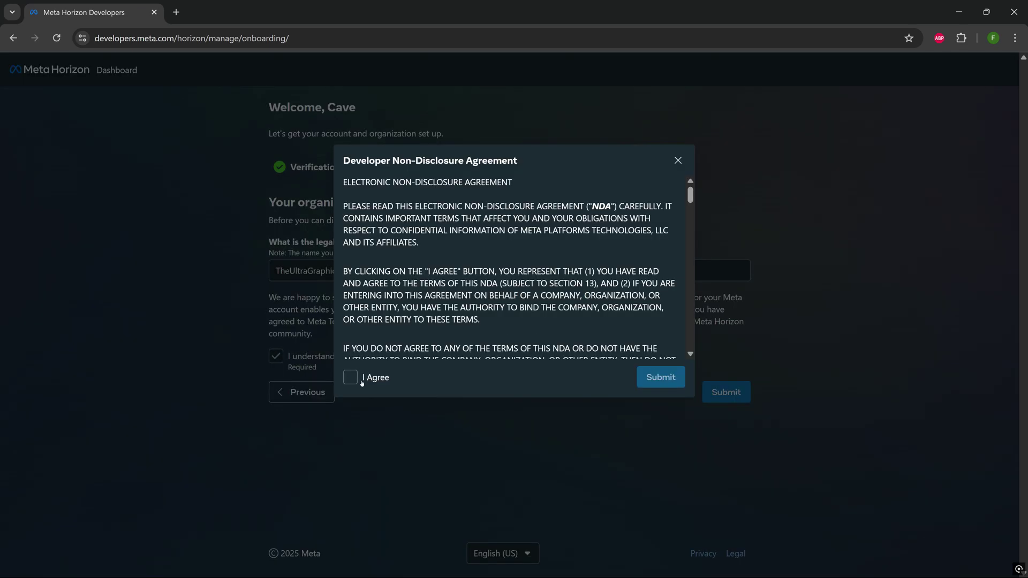
left_click(362, 381)
left_click(663, 378)
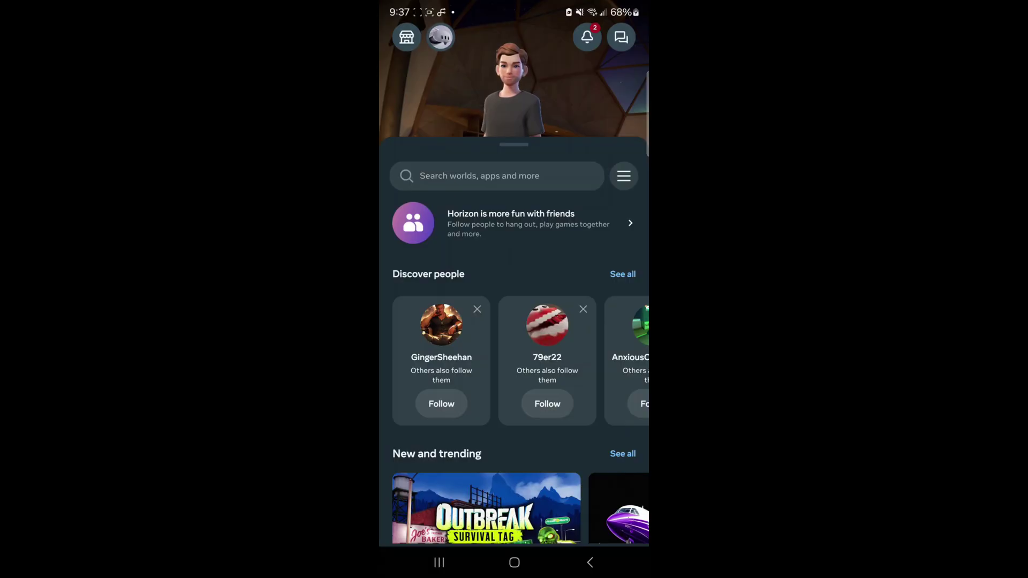
Step: Open the Meta Quest 3's headset settings and its Developer Mode page
left_click(440, 37)
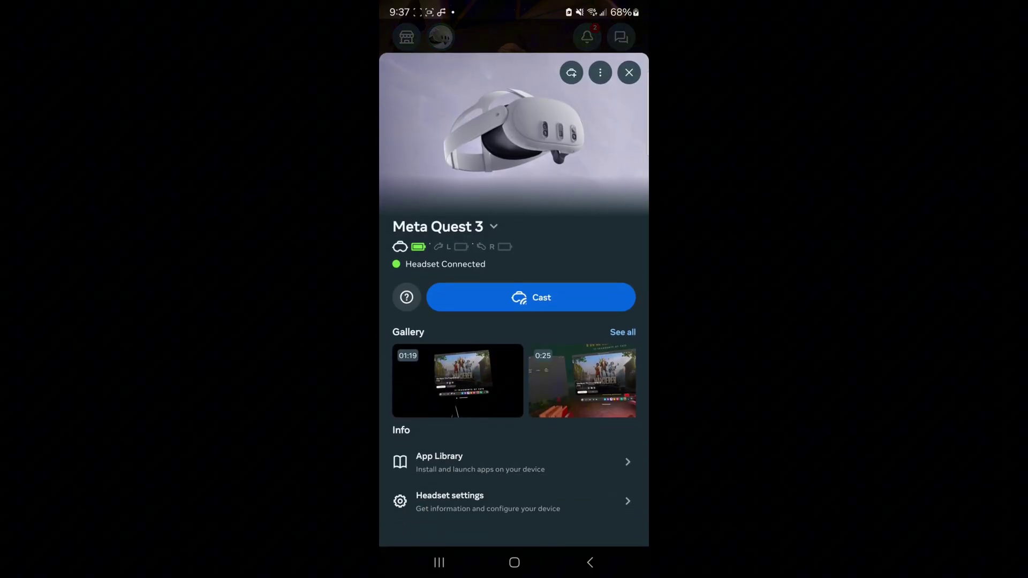
scroll(514, 321, "down", 3)
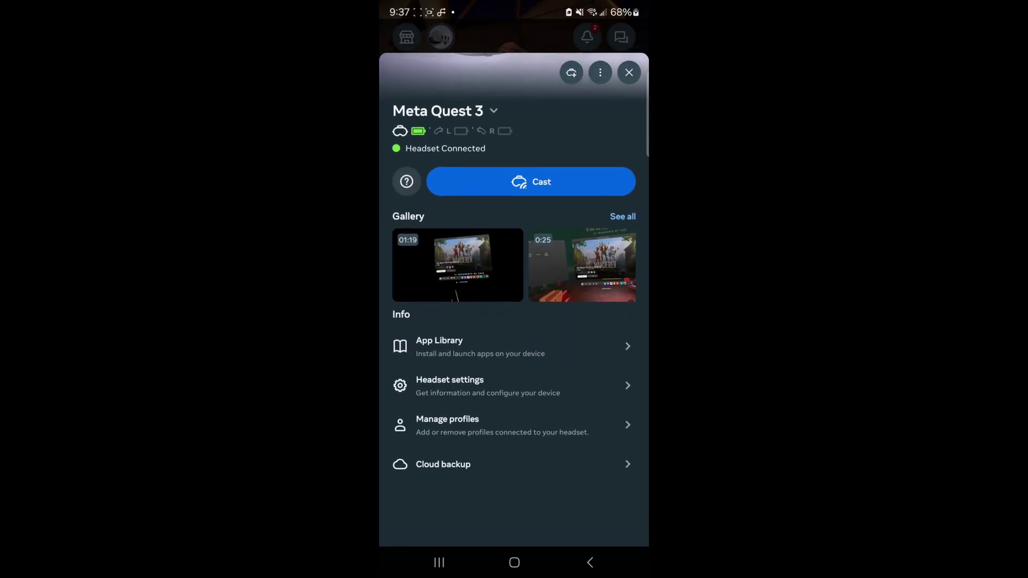
left_click(450, 379)
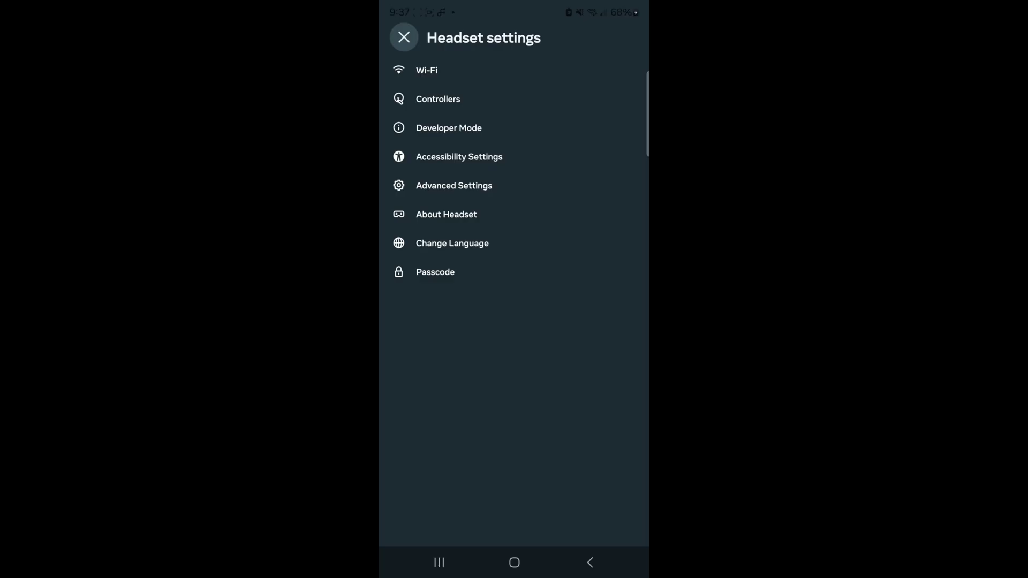
left_click(448, 128)
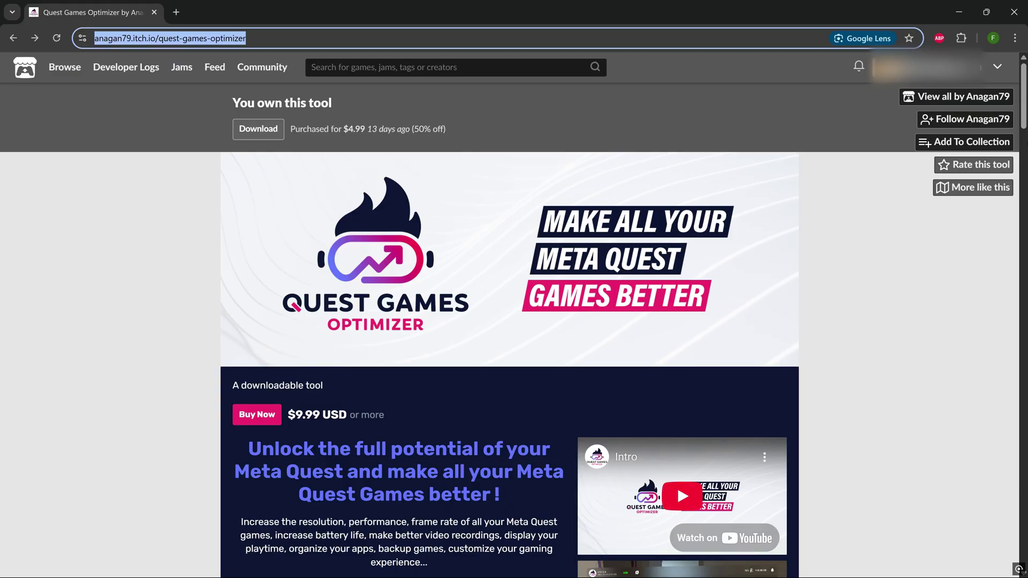
Step: View the $9.99 Buy Now purchase options for Quest Games Optimizer, then close the dialog
scroll(351, 167, "down", 4)
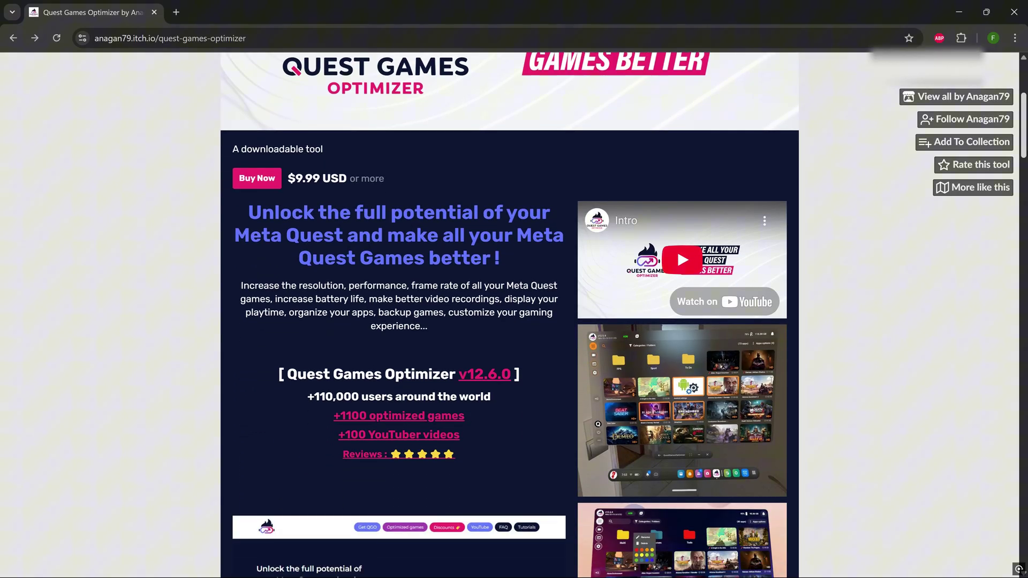
left_click(270, 178)
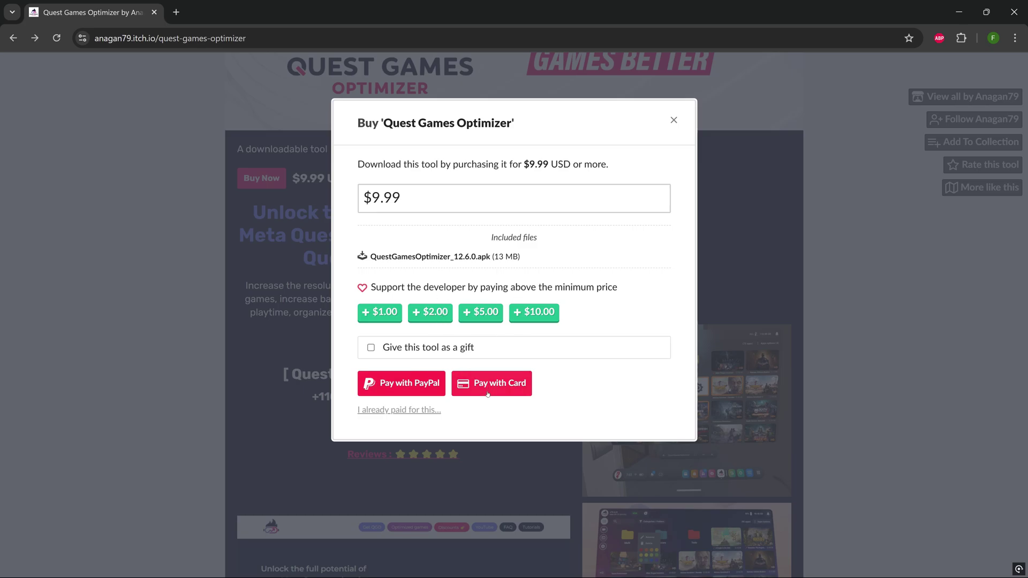
left_click(673, 121)
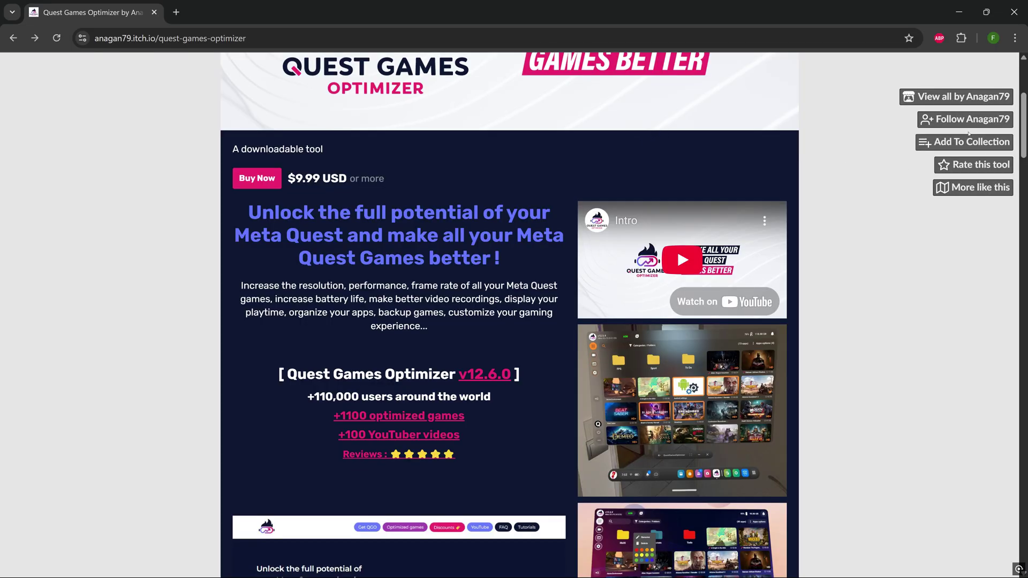
Step: Download QuestGamesOptimizer_12.6.0.apk from the owned tool's download page
left_click_drag(1025, 138, 1026, 122)
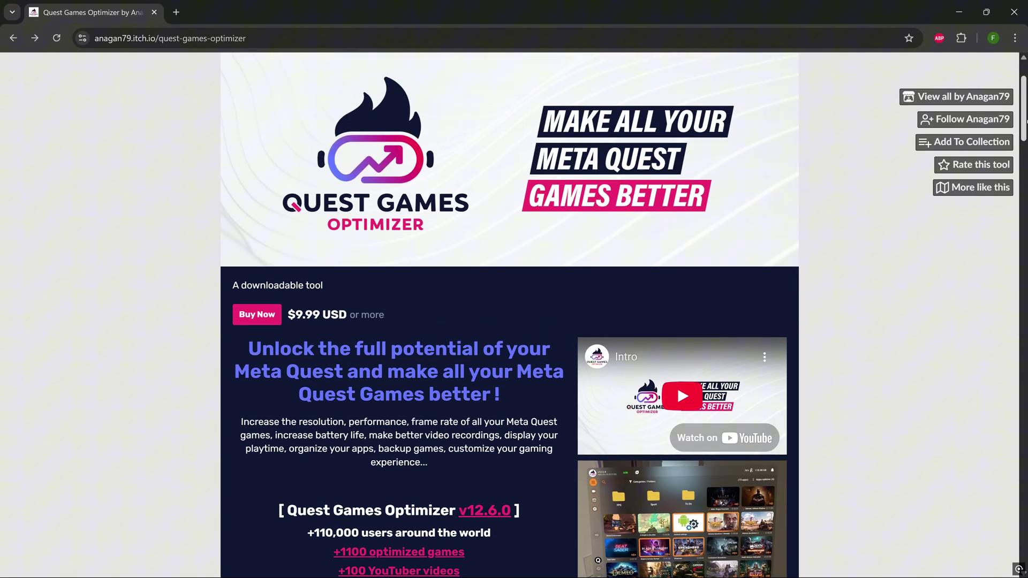
scroll(1024, 123, "up", 2)
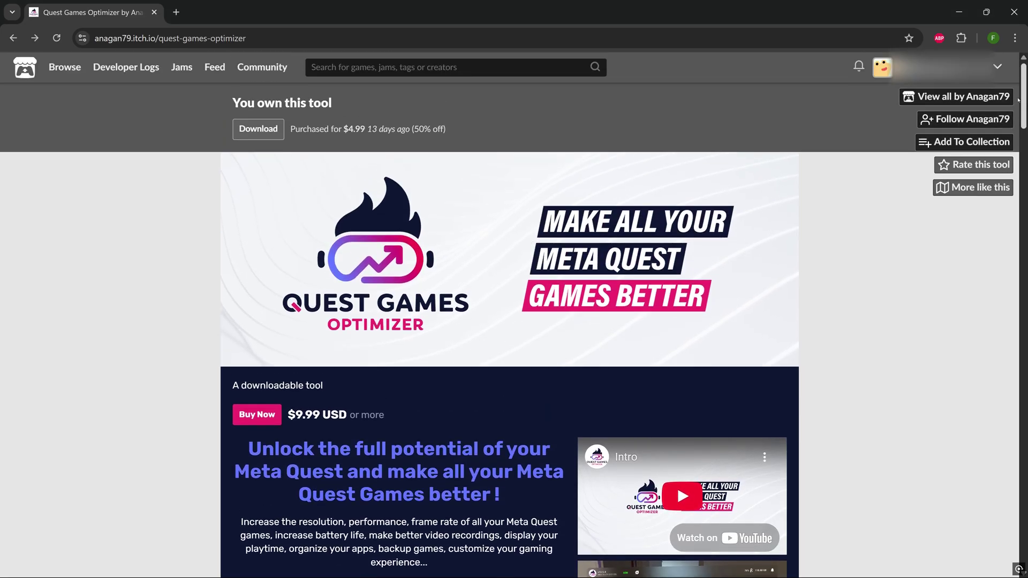
left_click(268, 129)
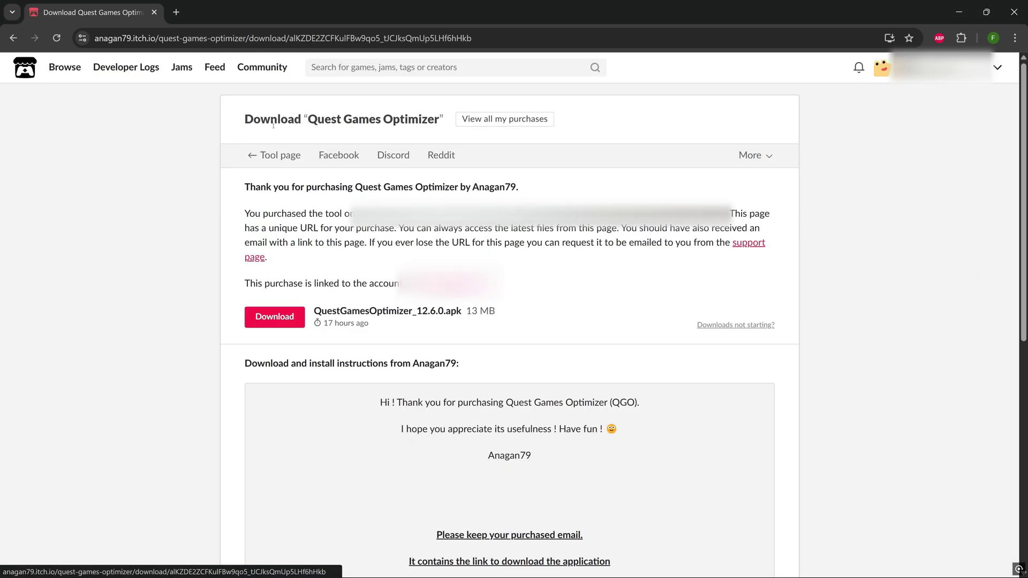
left_click(263, 320)
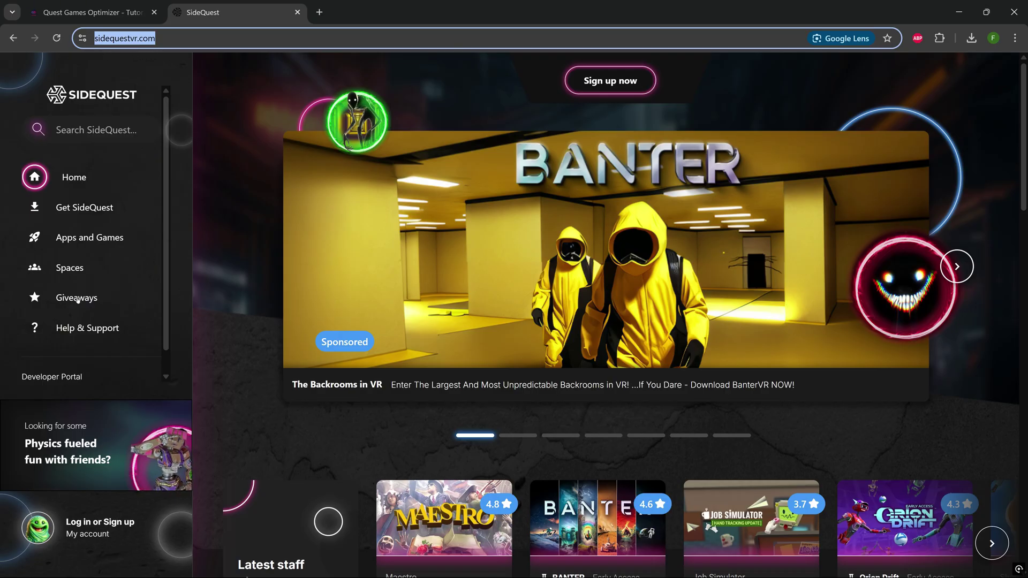
Step: Download the SideQuest desktop installer for Windows 10/11 x64 and check the downloads list
left_click(91, 209)
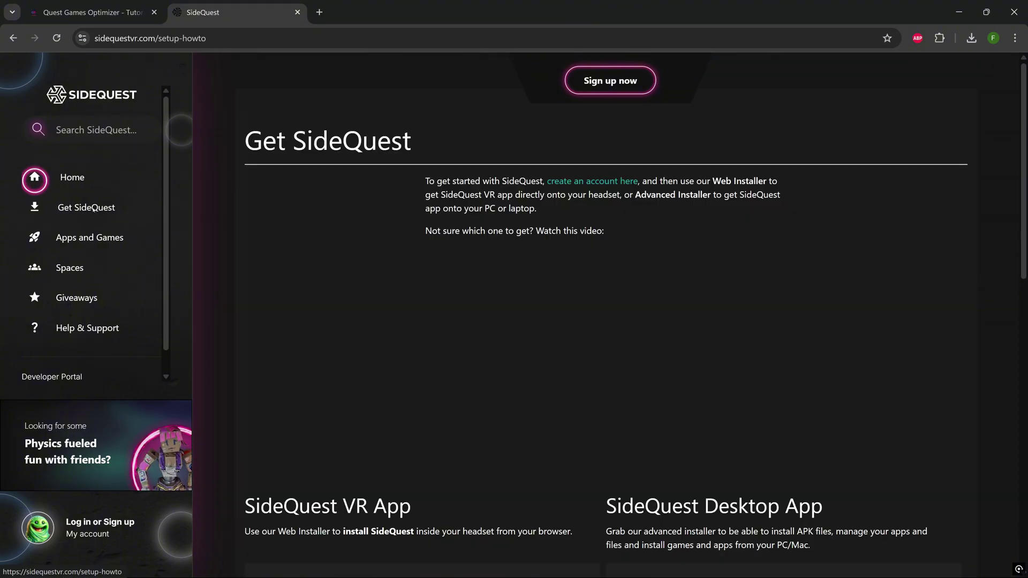
scroll(363, 219, "down", 7)
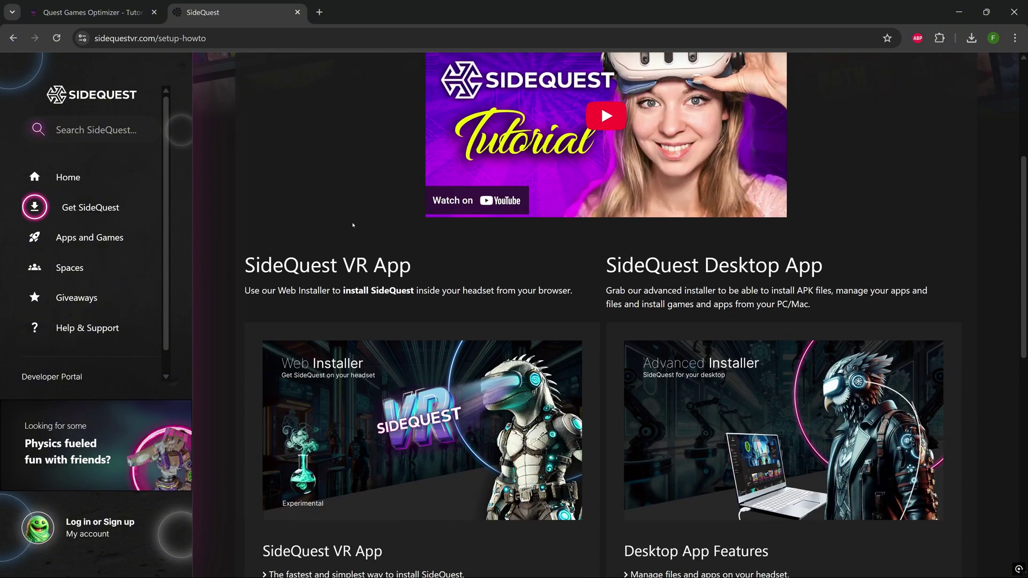
scroll(364, 223, "down", 2)
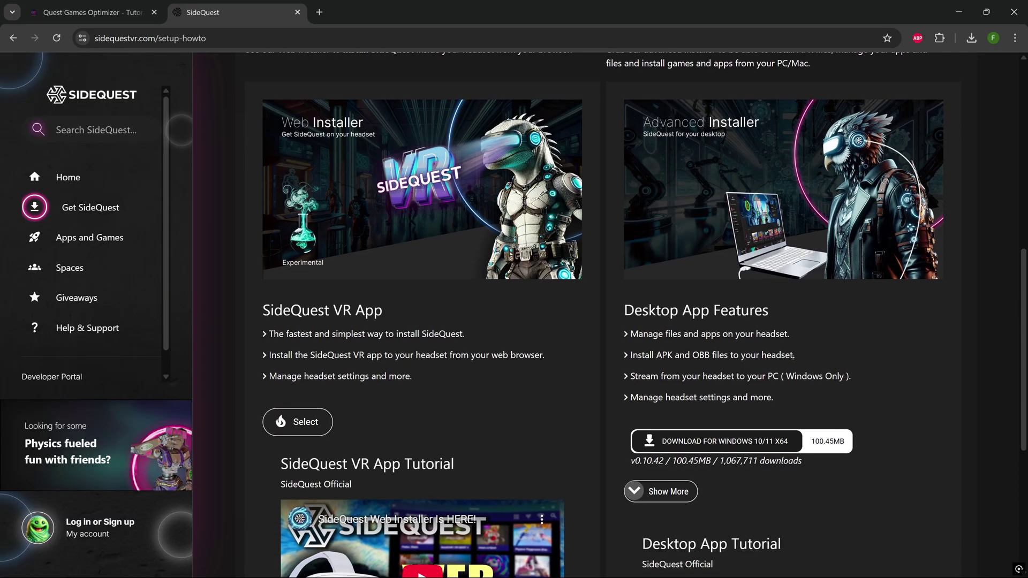
left_click(714, 448)
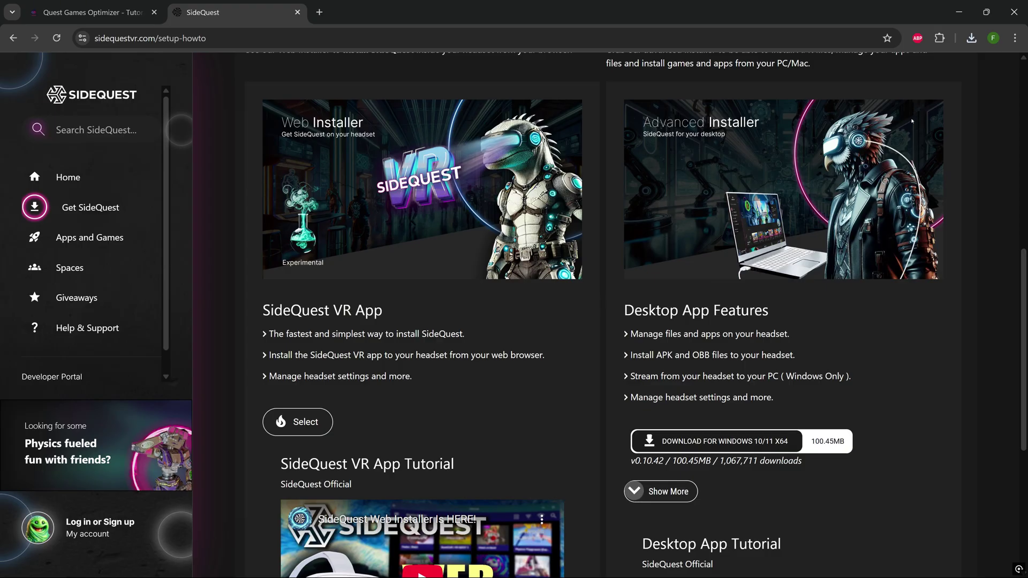
left_click(971, 37)
Step: Install SideQuest for the current user and sideload QuestGamesOptimizer_12.6.0.apk onto the headset
left_click(905, 91)
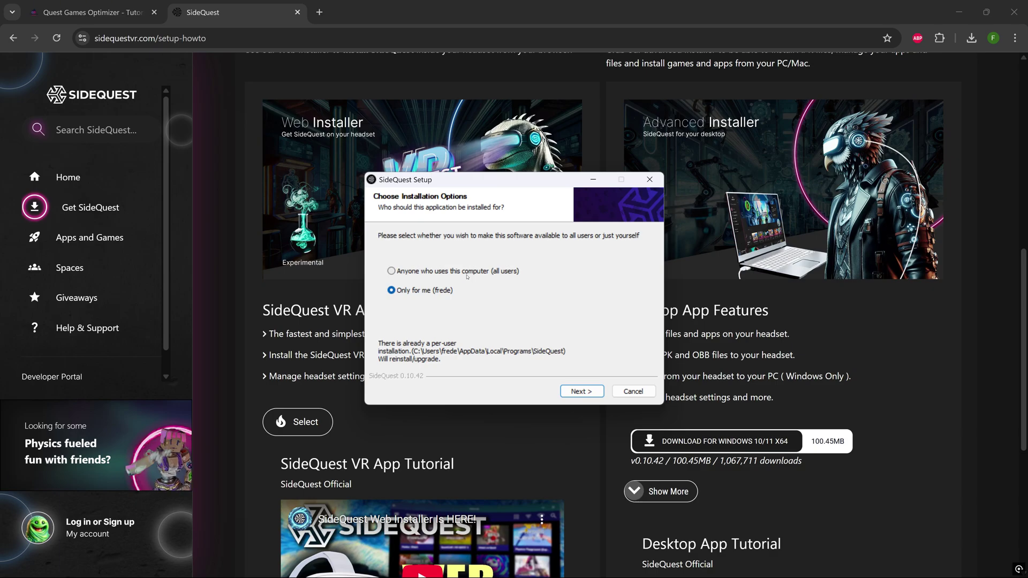
left_click(567, 392)
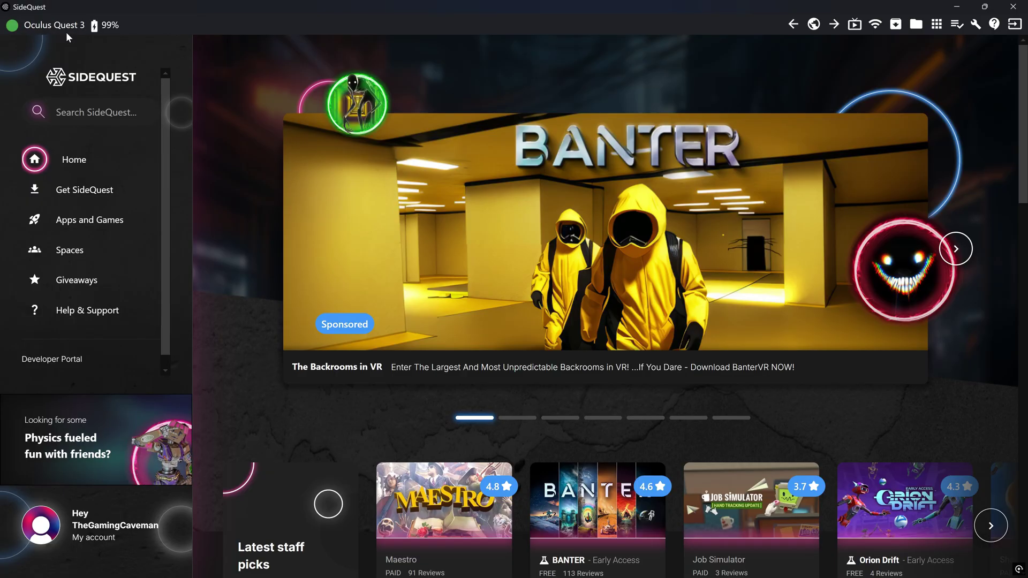
left_click(896, 28)
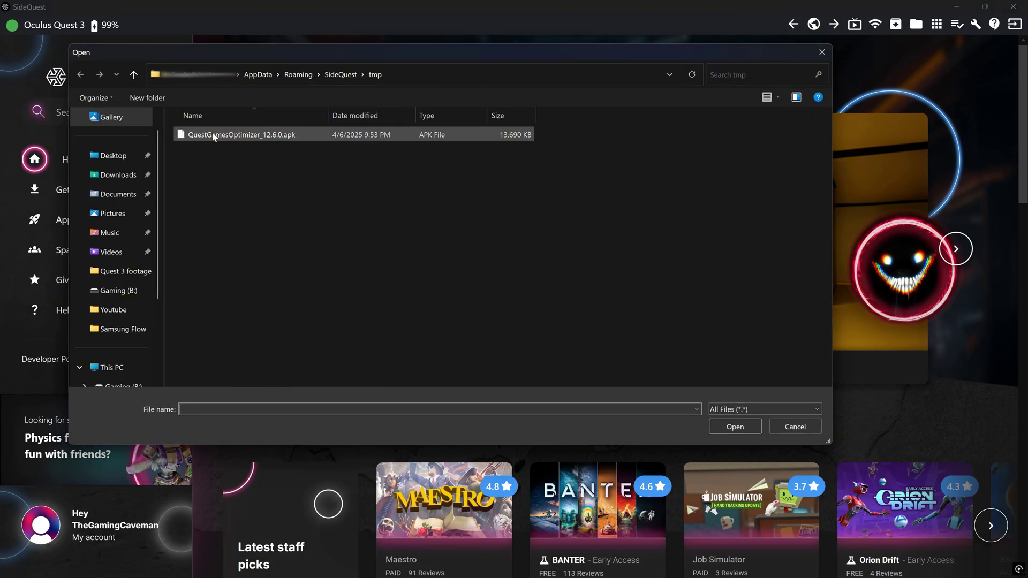
left_click(247, 137)
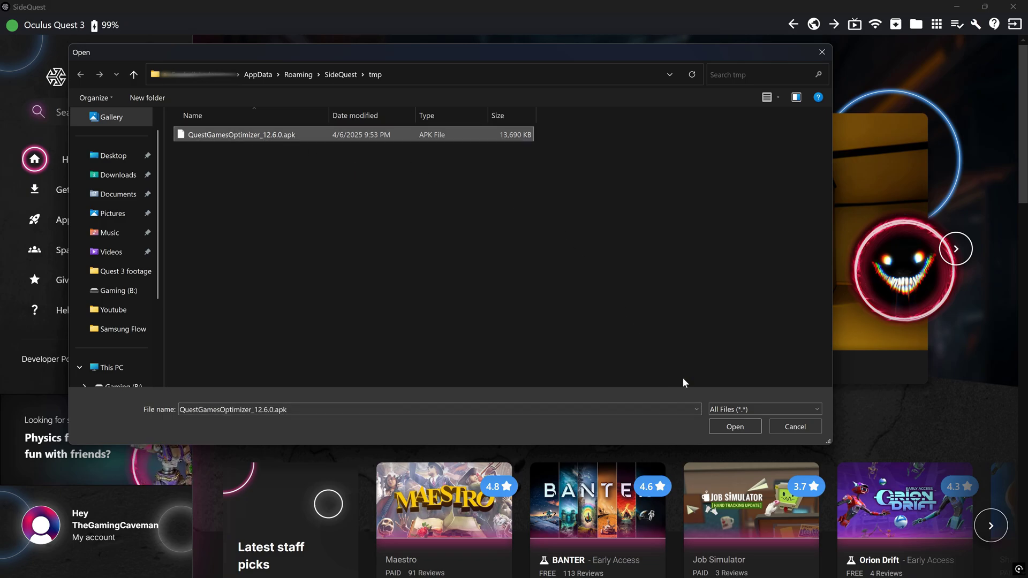
left_click(737, 426)
left_click(958, 25)
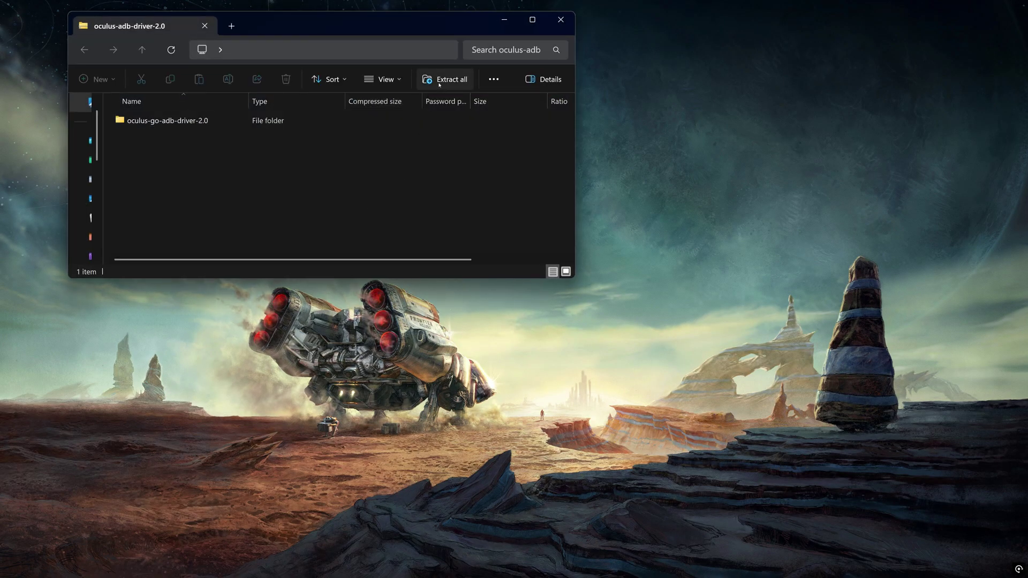
Step: Extract the oculus-adb-driver-2.0 archive to the Desktop
left_click(449, 81)
left_click(615, 419)
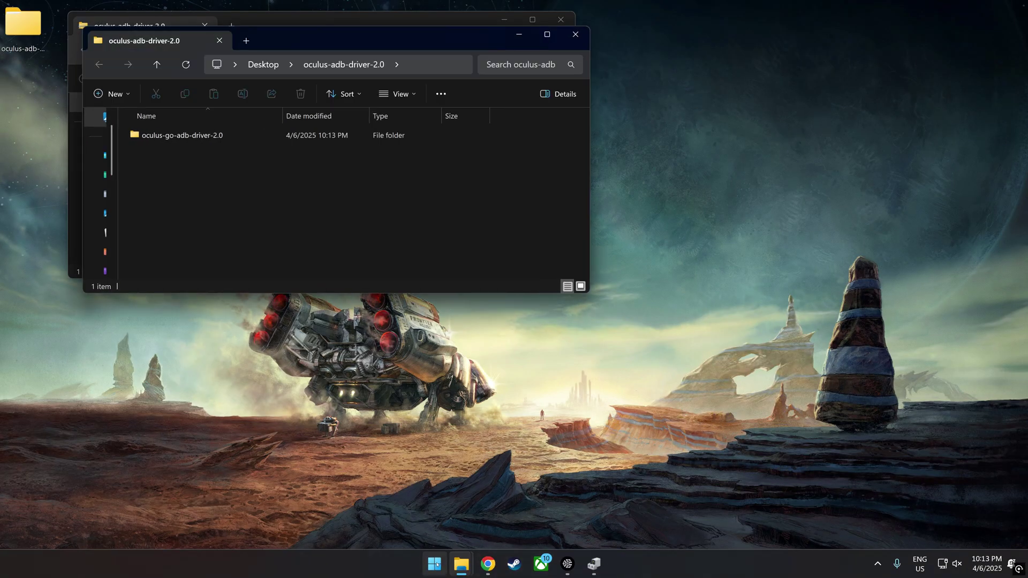
Step: Open Device Manager and start Add legacy hardware on the computer
right_click(434, 564)
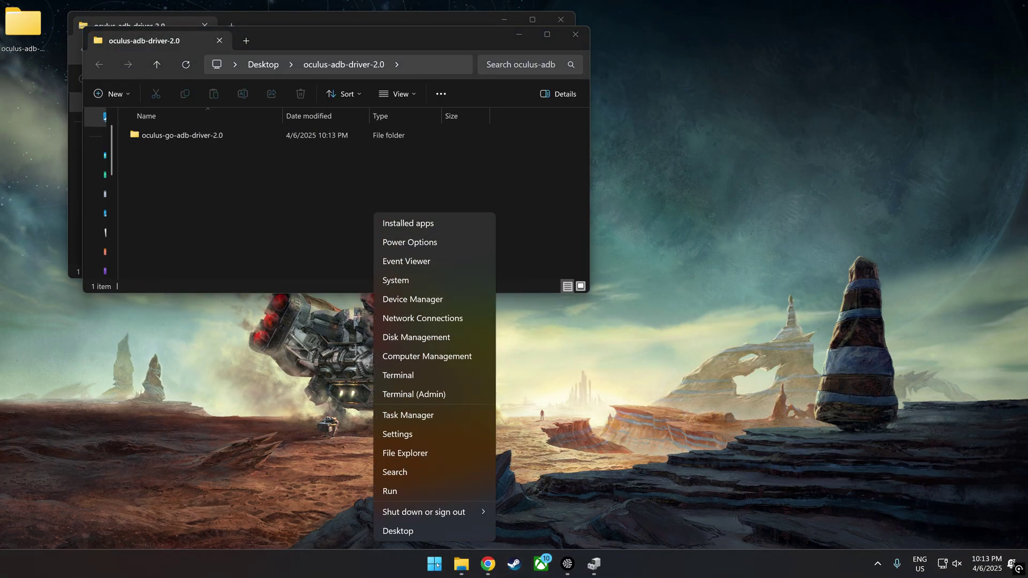
left_click(421, 300)
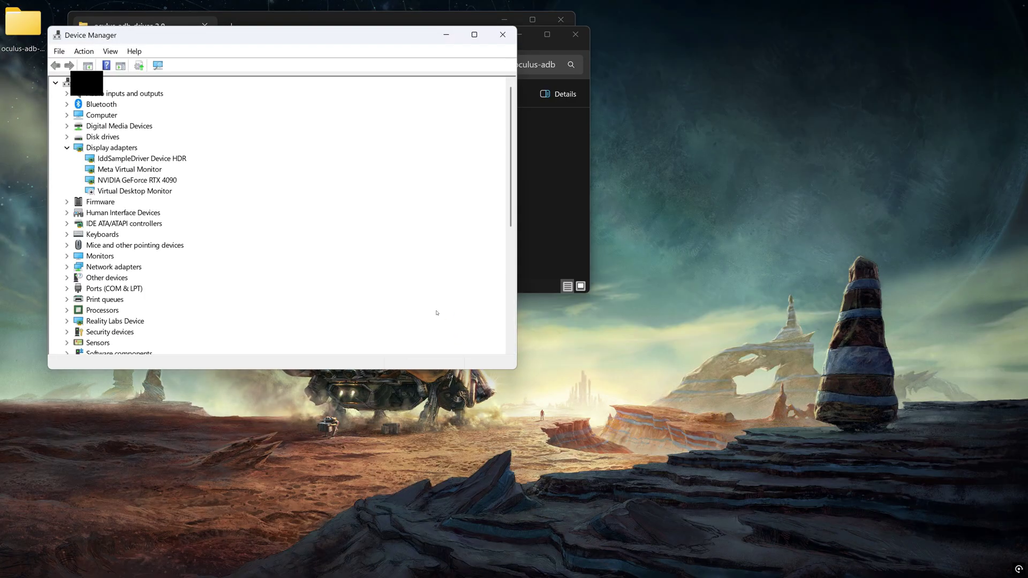
left_click(66, 82)
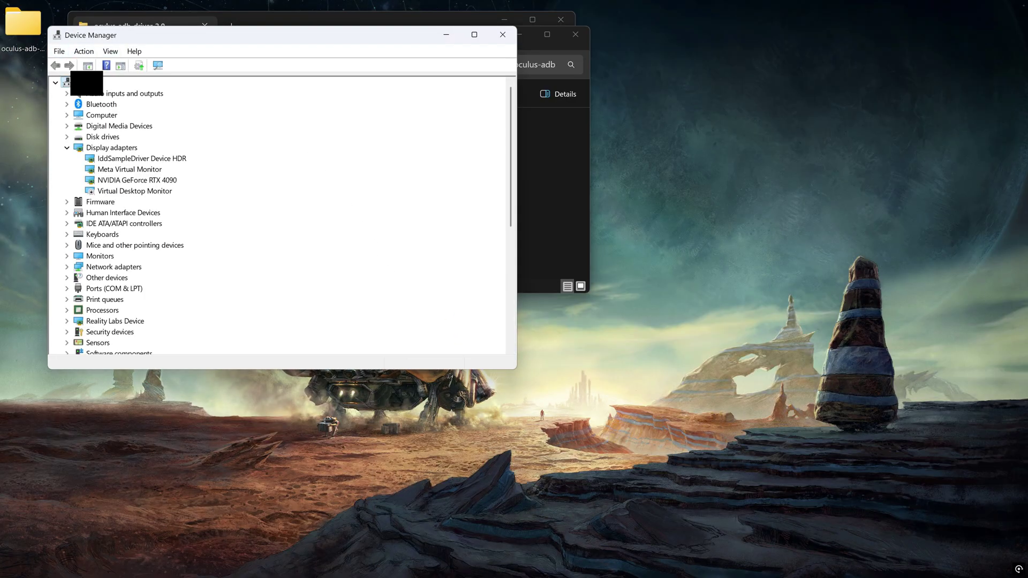
left_click(84, 52)
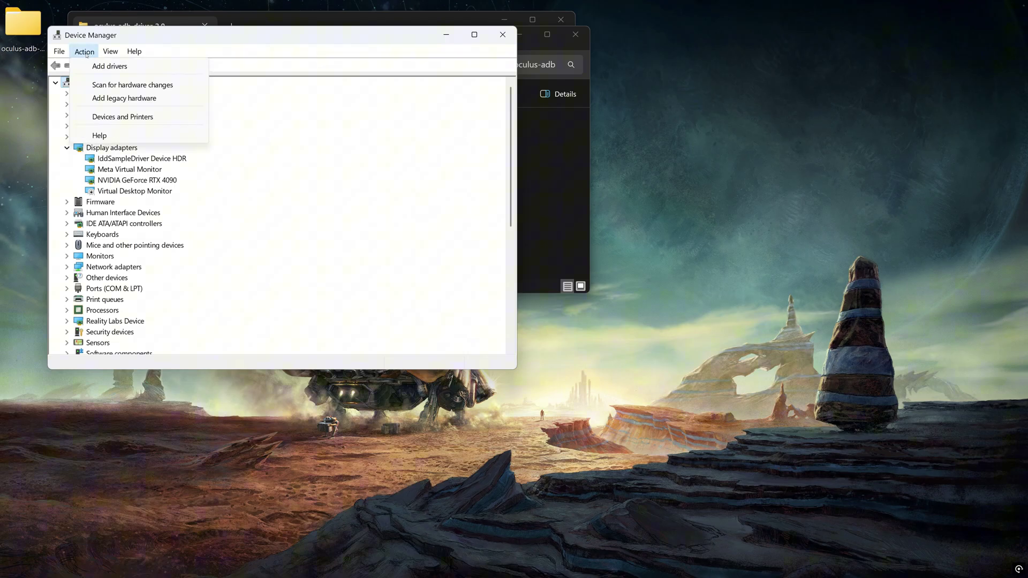
left_click(103, 99)
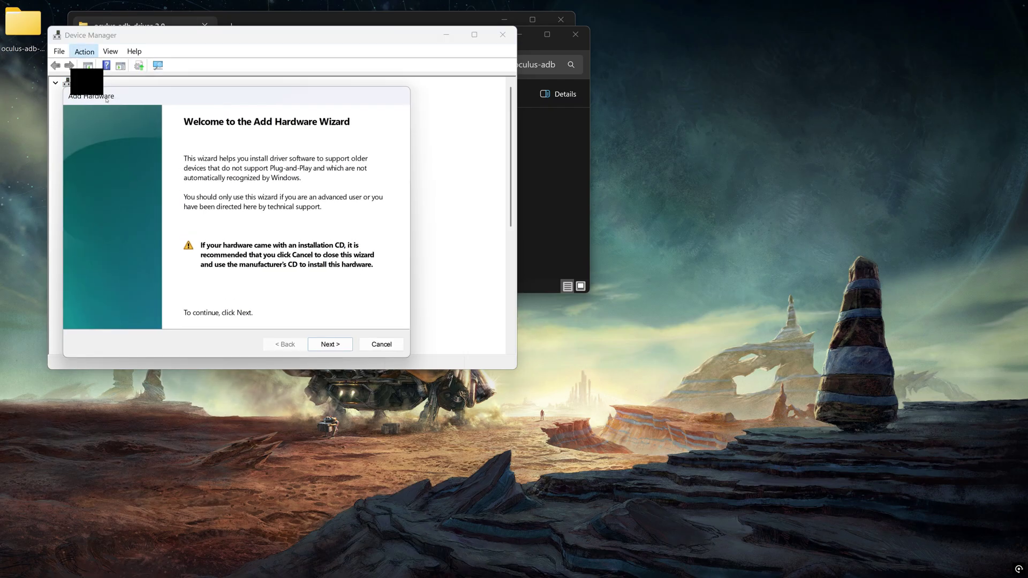
Step: In the Add Hardware wizard, choose manual selection from a list with Show All Devices
left_click(324, 347)
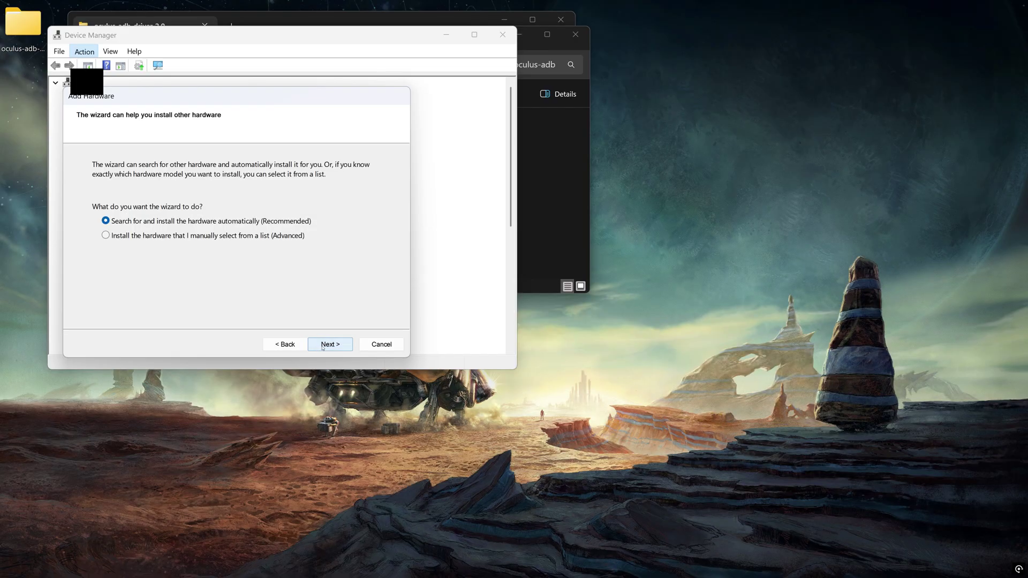
left_click(203, 236)
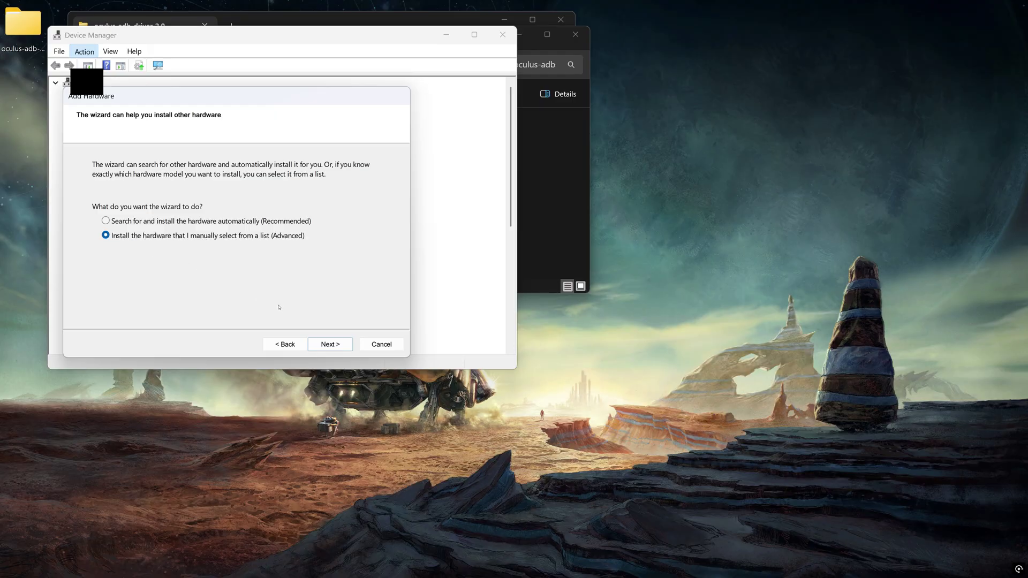
left_click(327, 345)
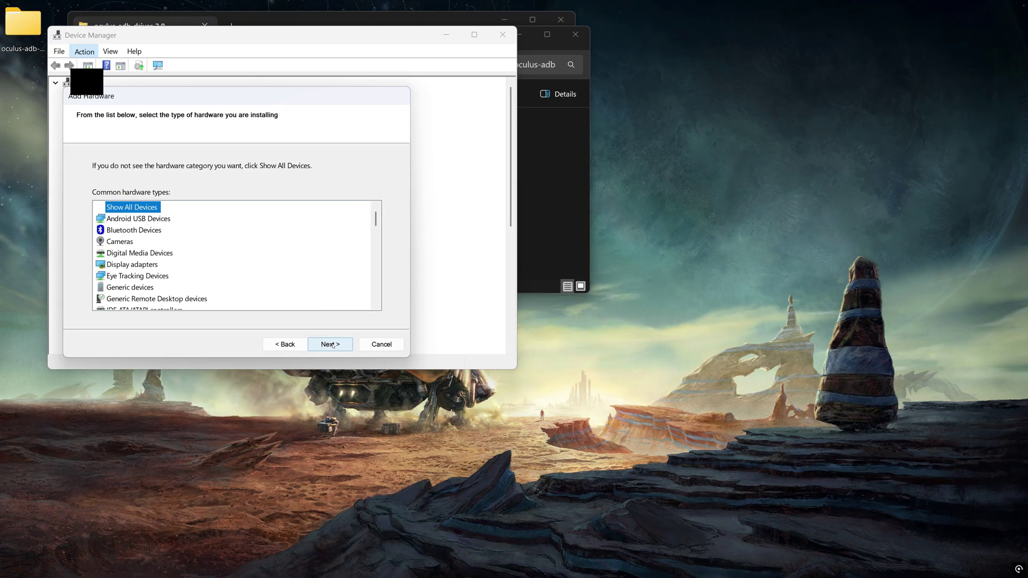
left_click(331, 344)
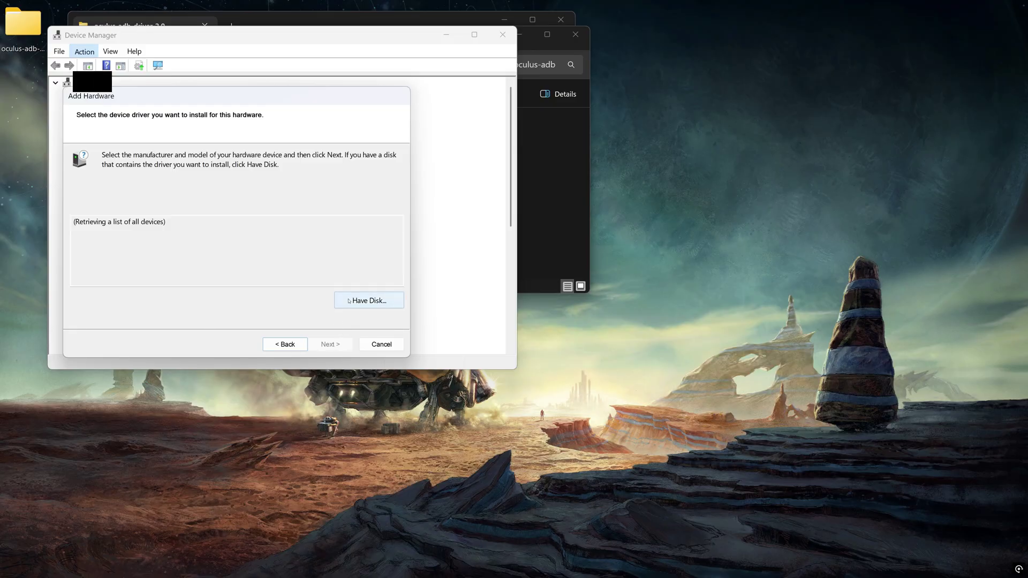
Step: Use Have Disk to select android_winusb.inf from oculus-go-adb-driver-2.0\usb_driver
left_click(348, 301)
left_click(339, 285)
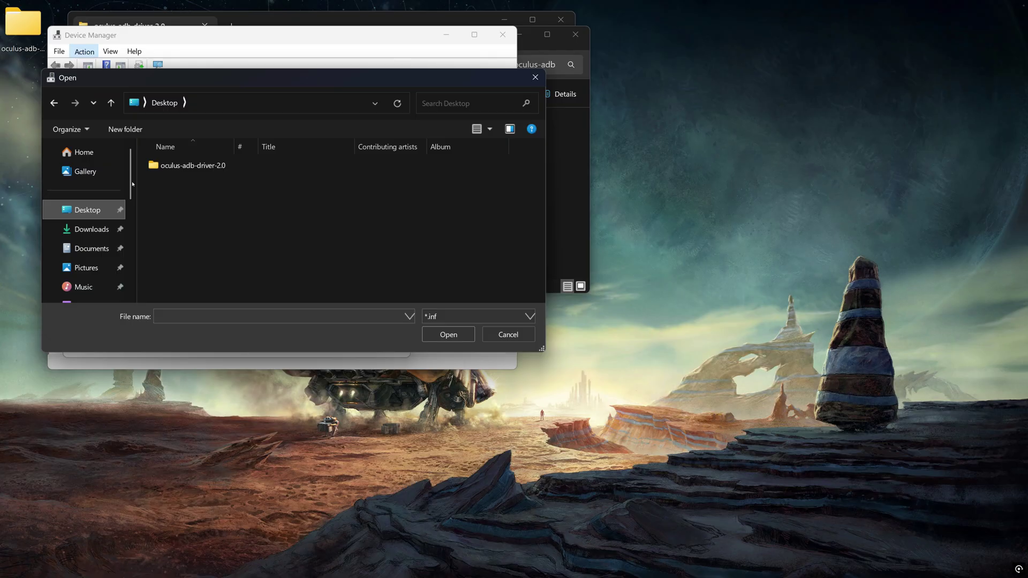
double_click(184, 167)
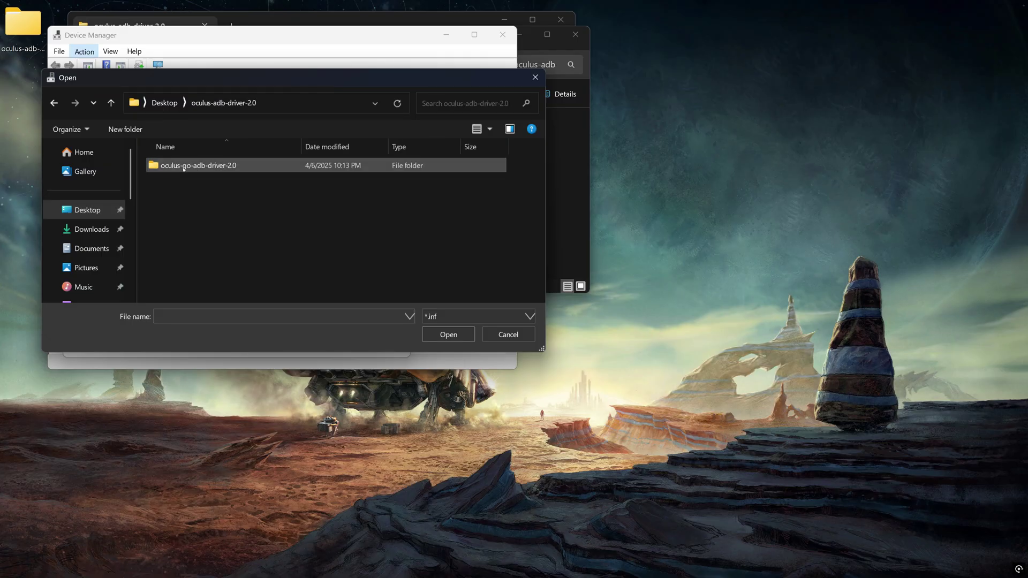
double_click(184, 167)
double_click(186, 167)
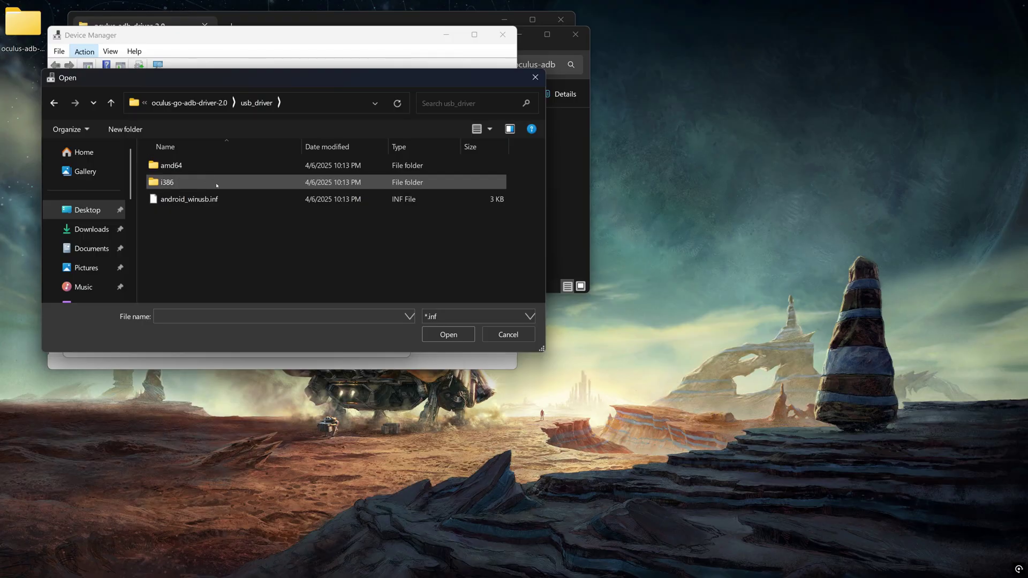
left_click(180, 202)
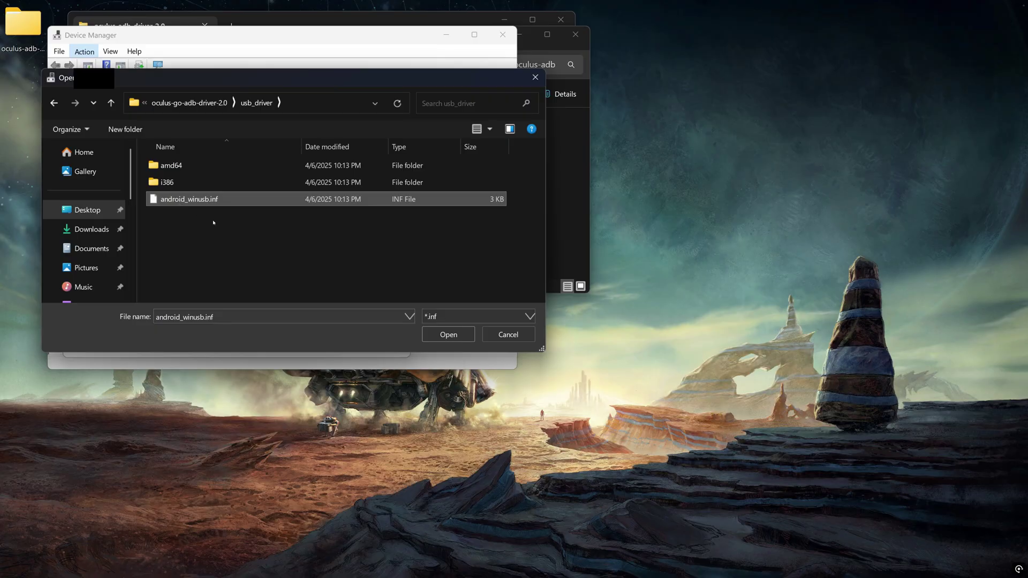
left_click(434, 332)
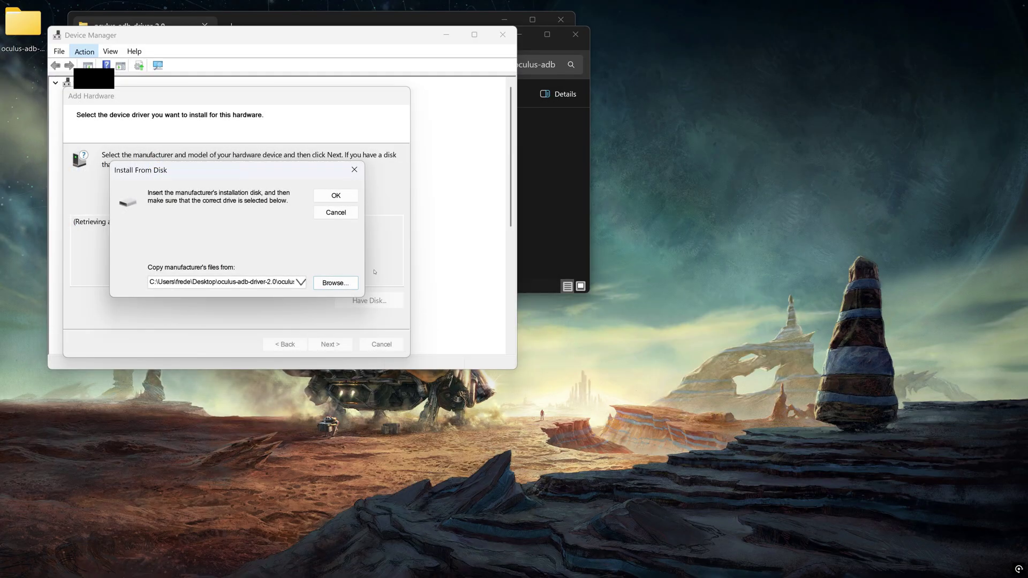
Step: Install the Oculus ADB Interface driver model from the chosen location, ending at Windows' restart prompt
left_click(337, 200)
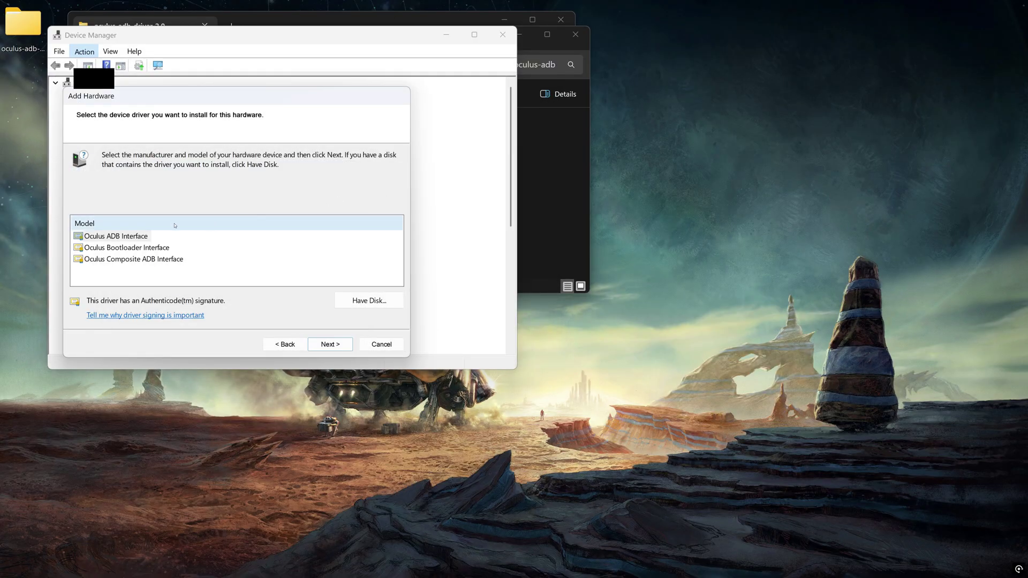
left_click(118, 239)
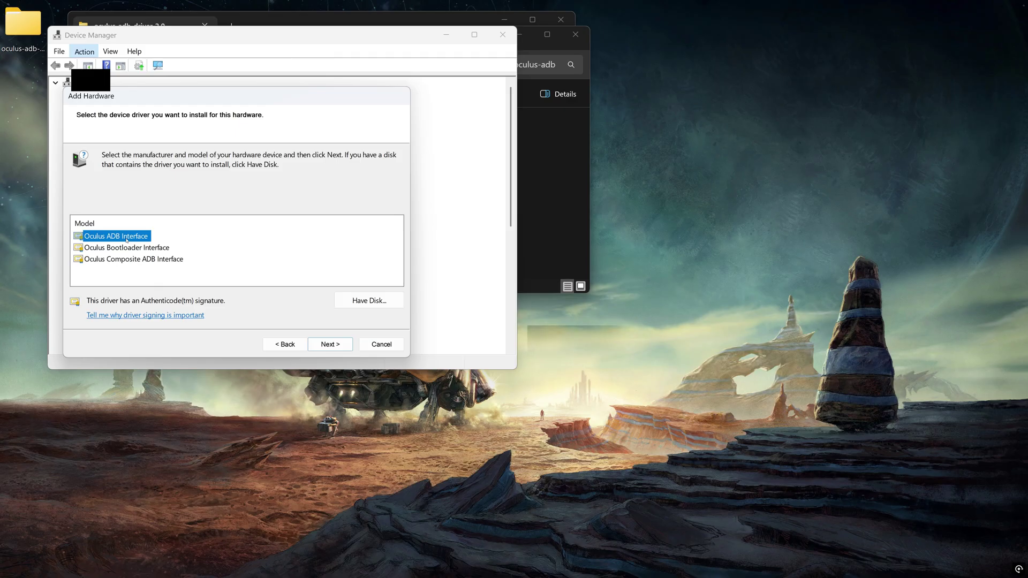
left_click(327, 345)
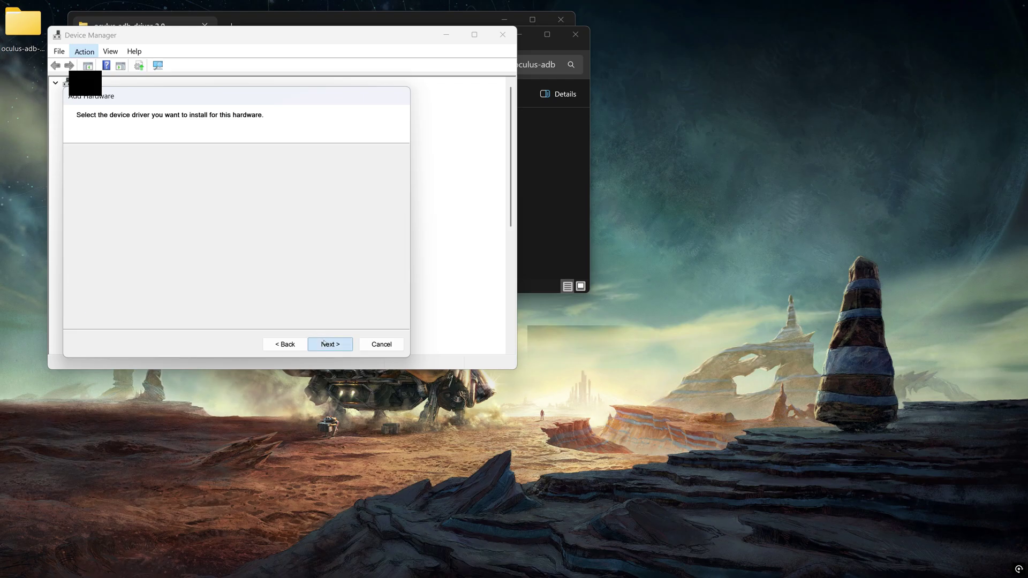
left_click(327, 344)
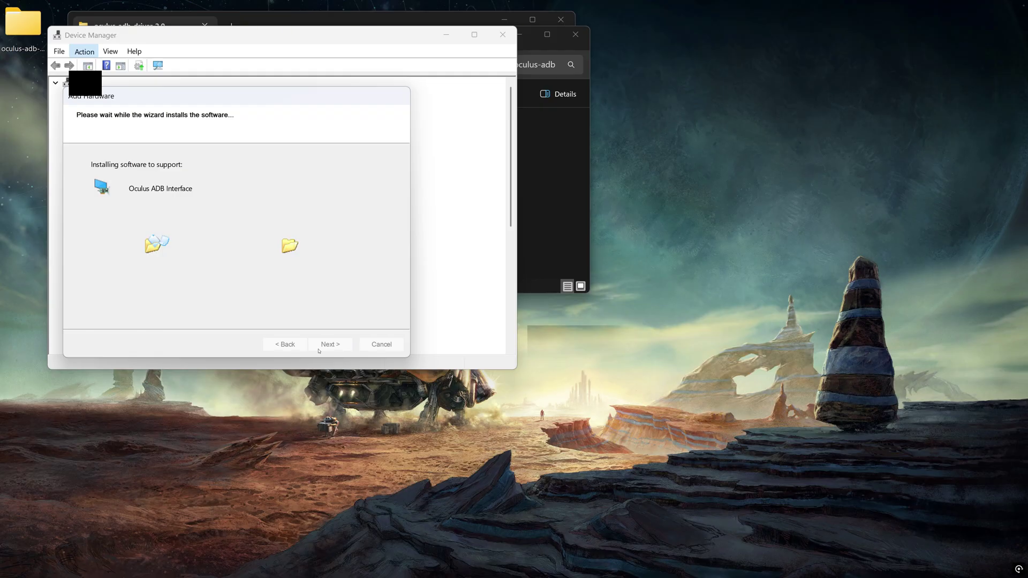
left_click(329, 345)
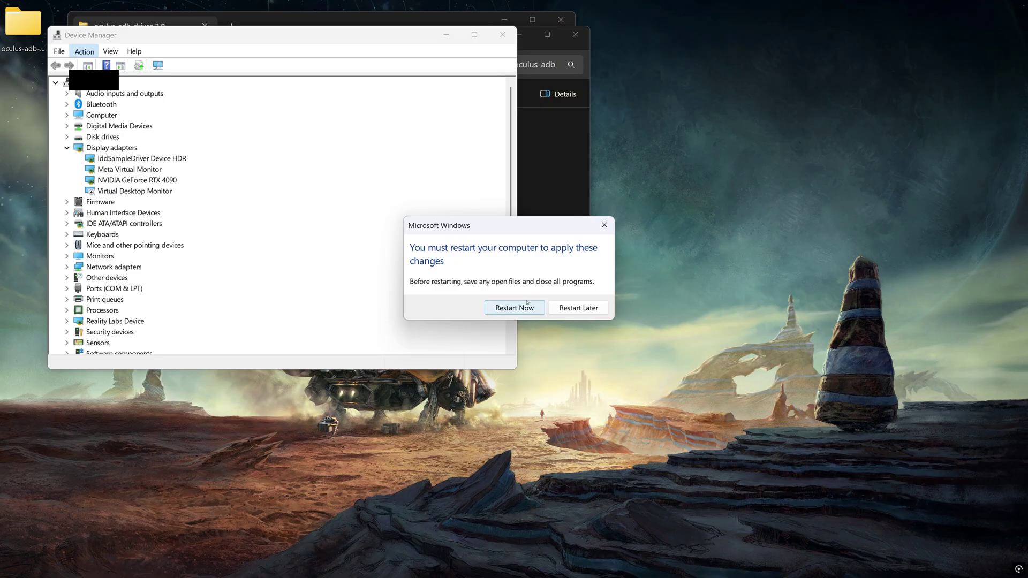
Step: Restart the computer to apply the ADB driver, then bring up the headset's installed-apps library
left_click(529, 307)
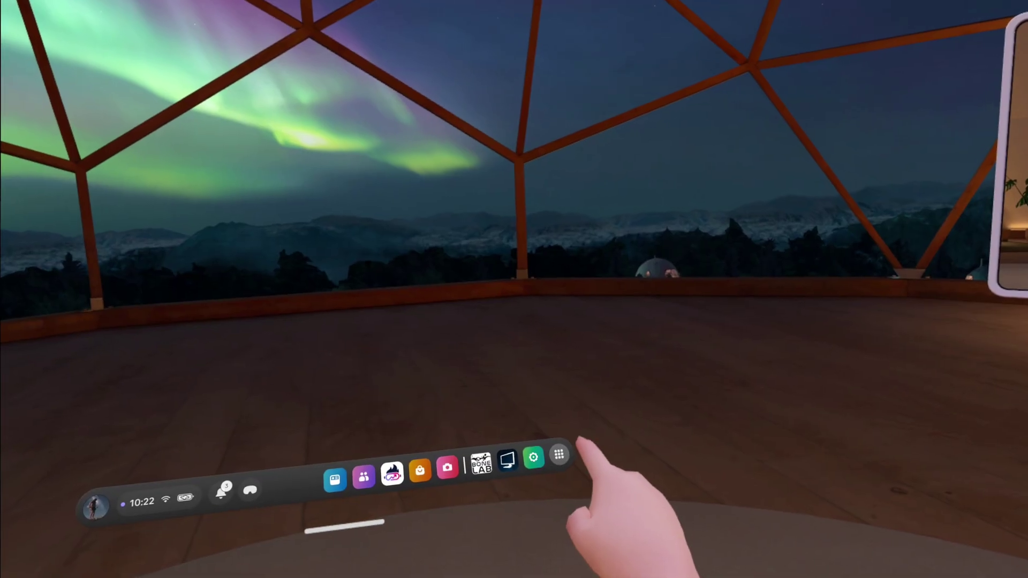
left_click(551, 454)
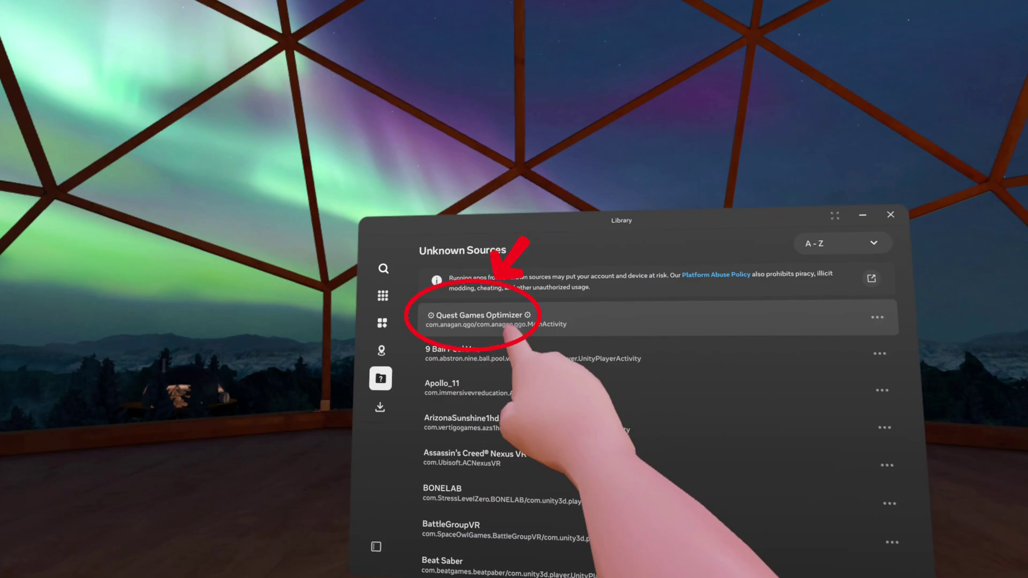
Step: Launch Quest Games Optimizer and activate it by entering and confirming the purchase email address
left_click(509, 321)
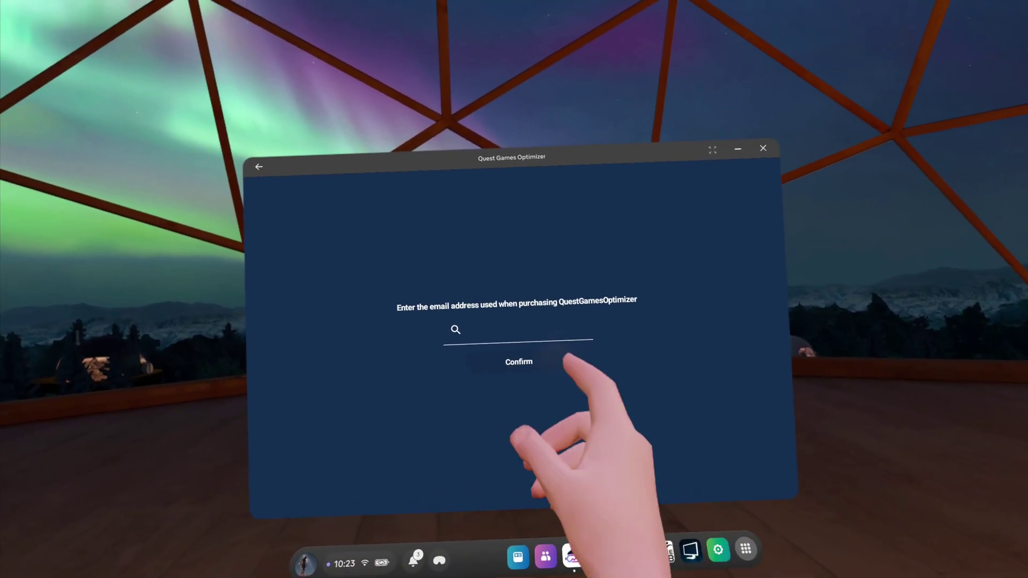
left_click(514, 332)
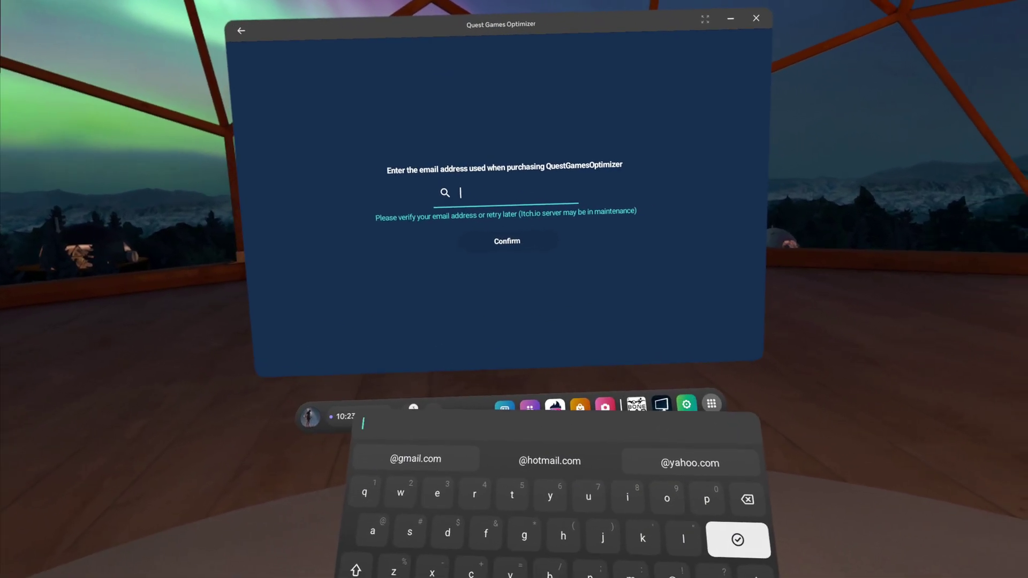
left_click(344, 420)
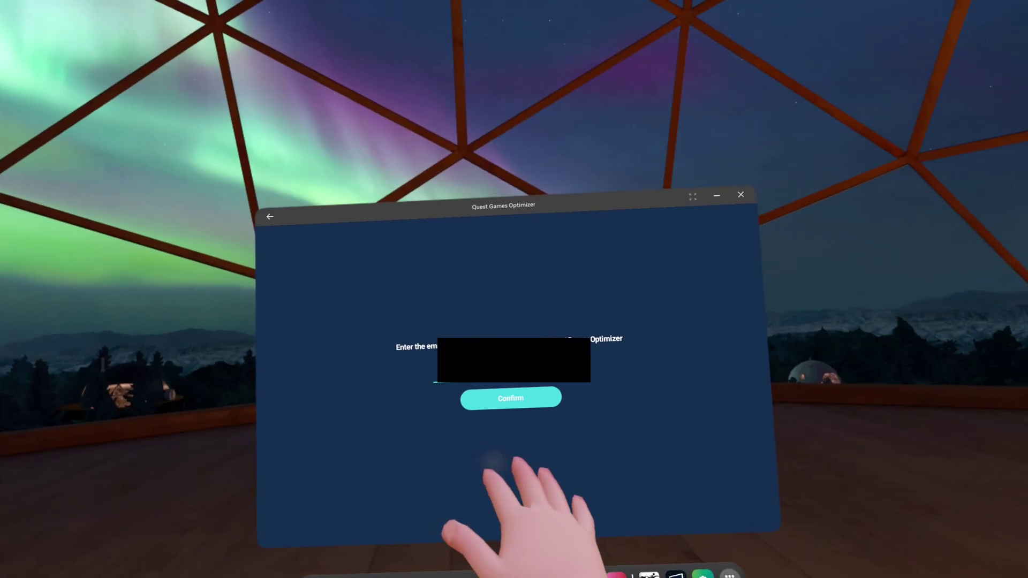
left_click(511, 398)
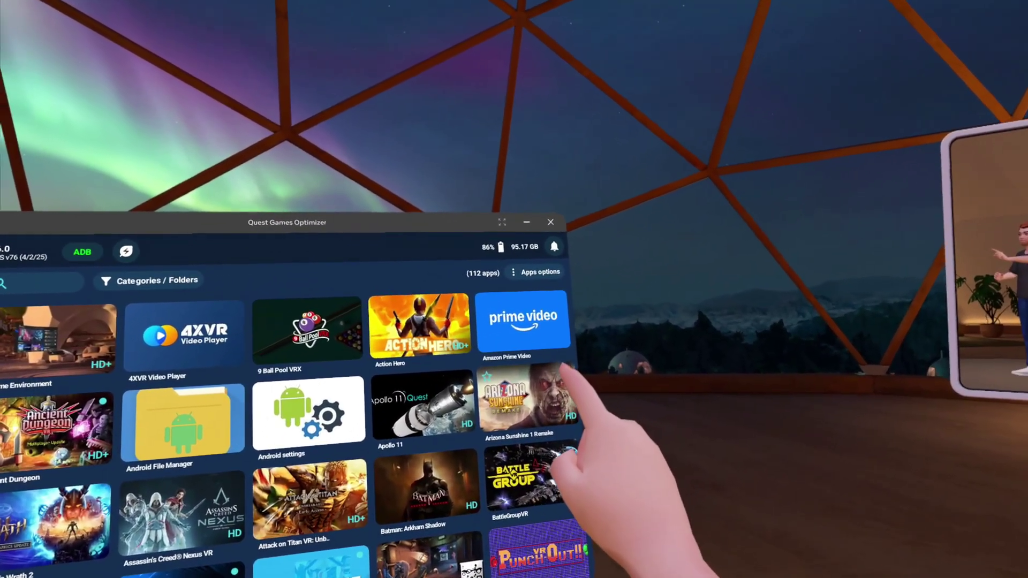
Step: Open the Arizona Sunshine 1 Remake tile's options and go to its game settings profile
left_click(600, 343)
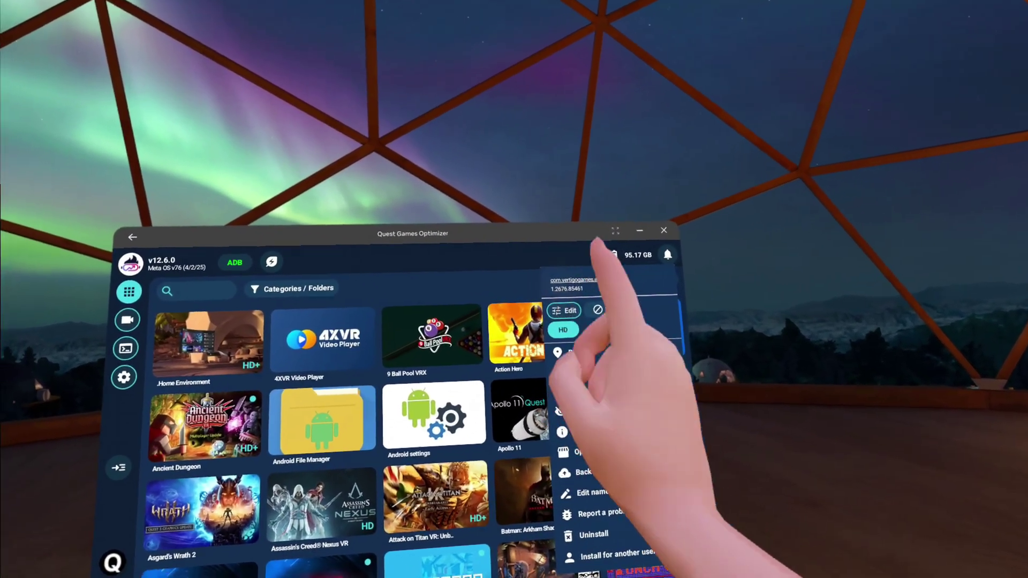
left_click(532, 310)
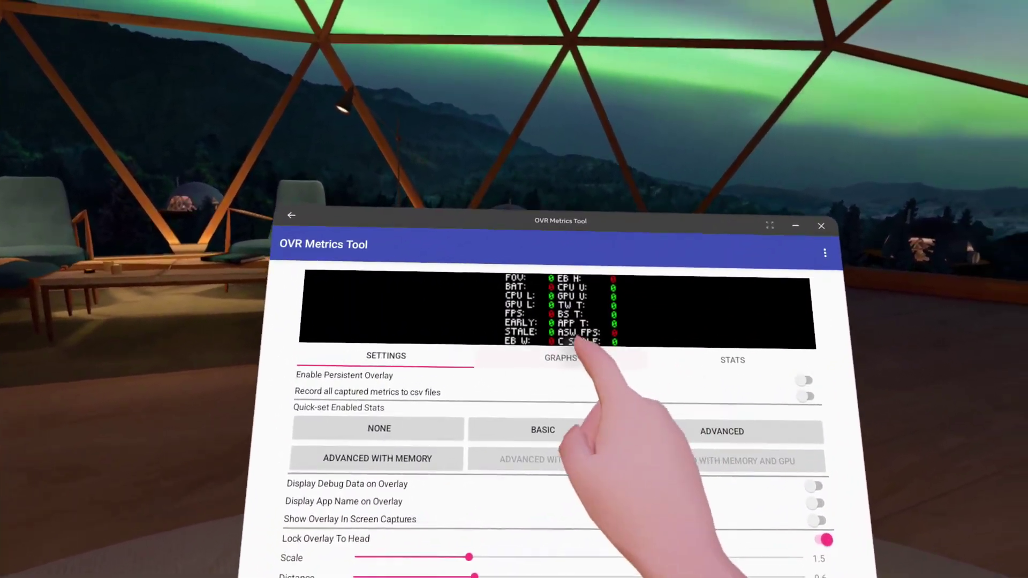
Step: Show OVR Metrics Tool's graph options and scroll through the Available Graphs list
left_click(548, 311)
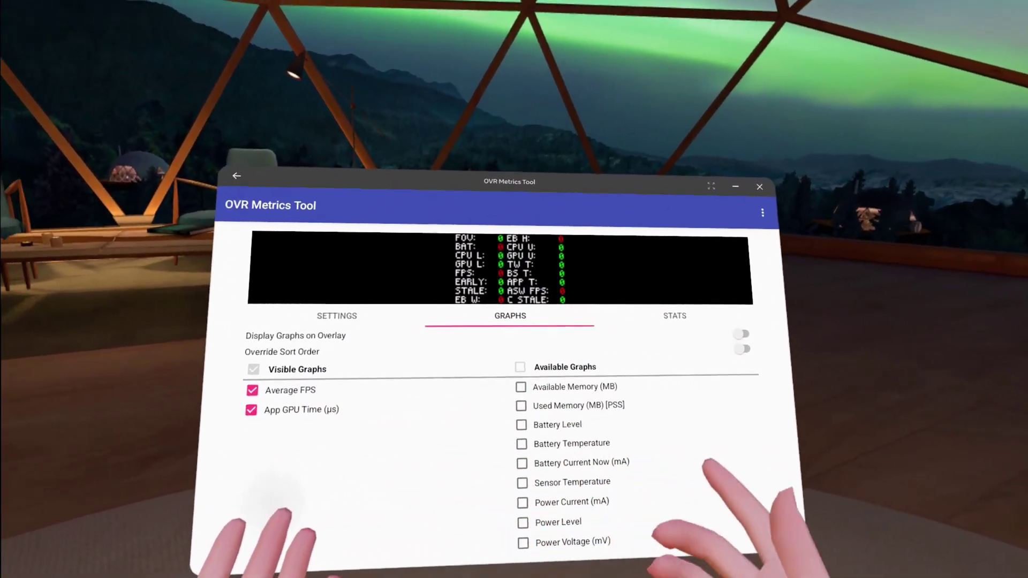
scroll(691, 401, "down", 5)
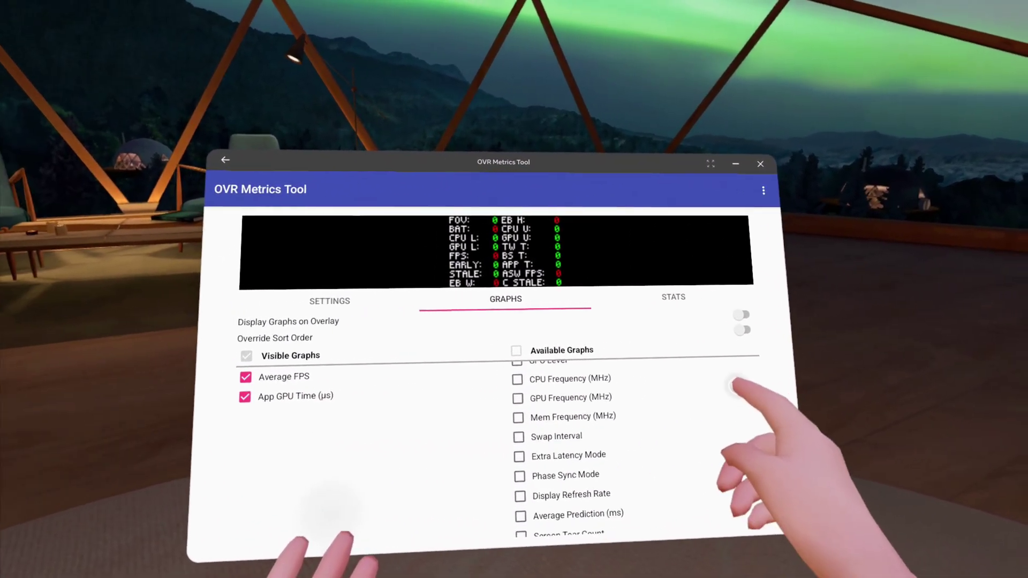
scroll(691, 439, "up", 5)
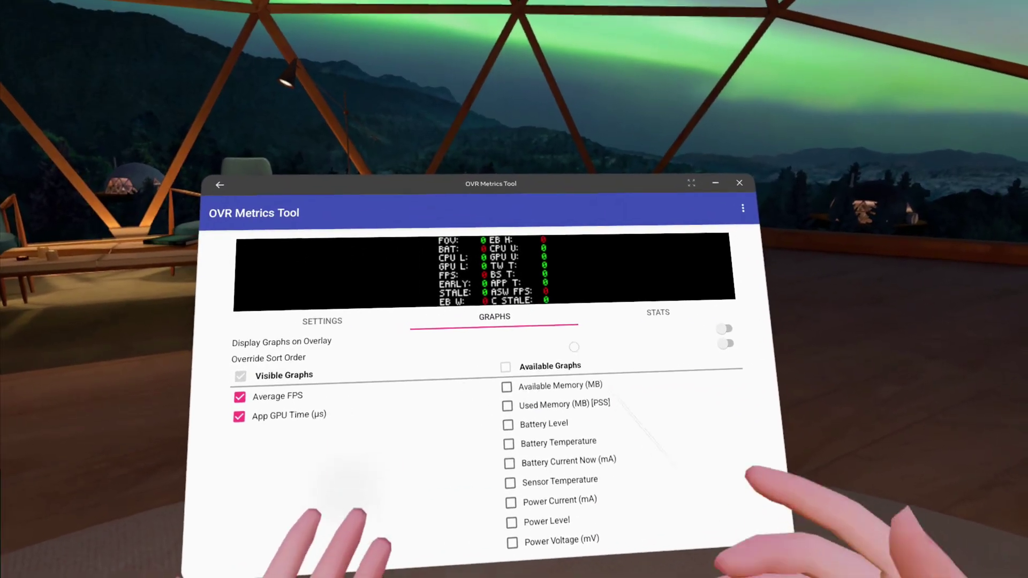